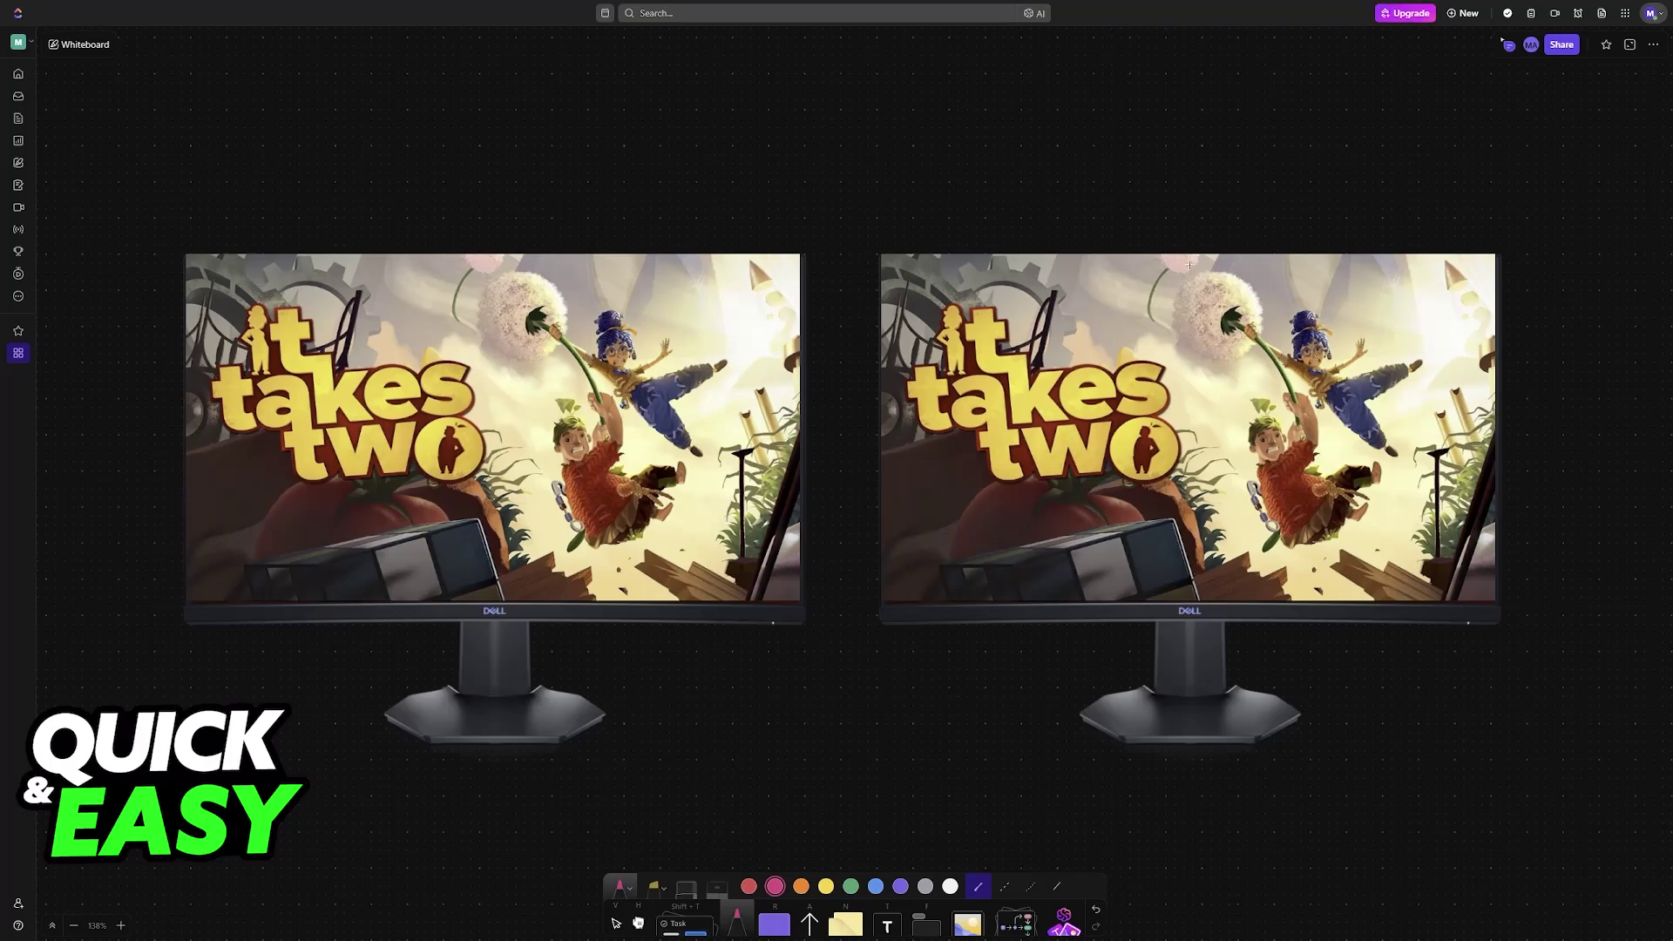
Step: Replace two trial freehand arrows with a white arc linking the tops of both monitors
mouse_move(1199, 242)
left_mouse_down()
mouse_move(1095, 194)
mouse_move(964, 212)
mouse_move(984, 196)
left_mouse_up()
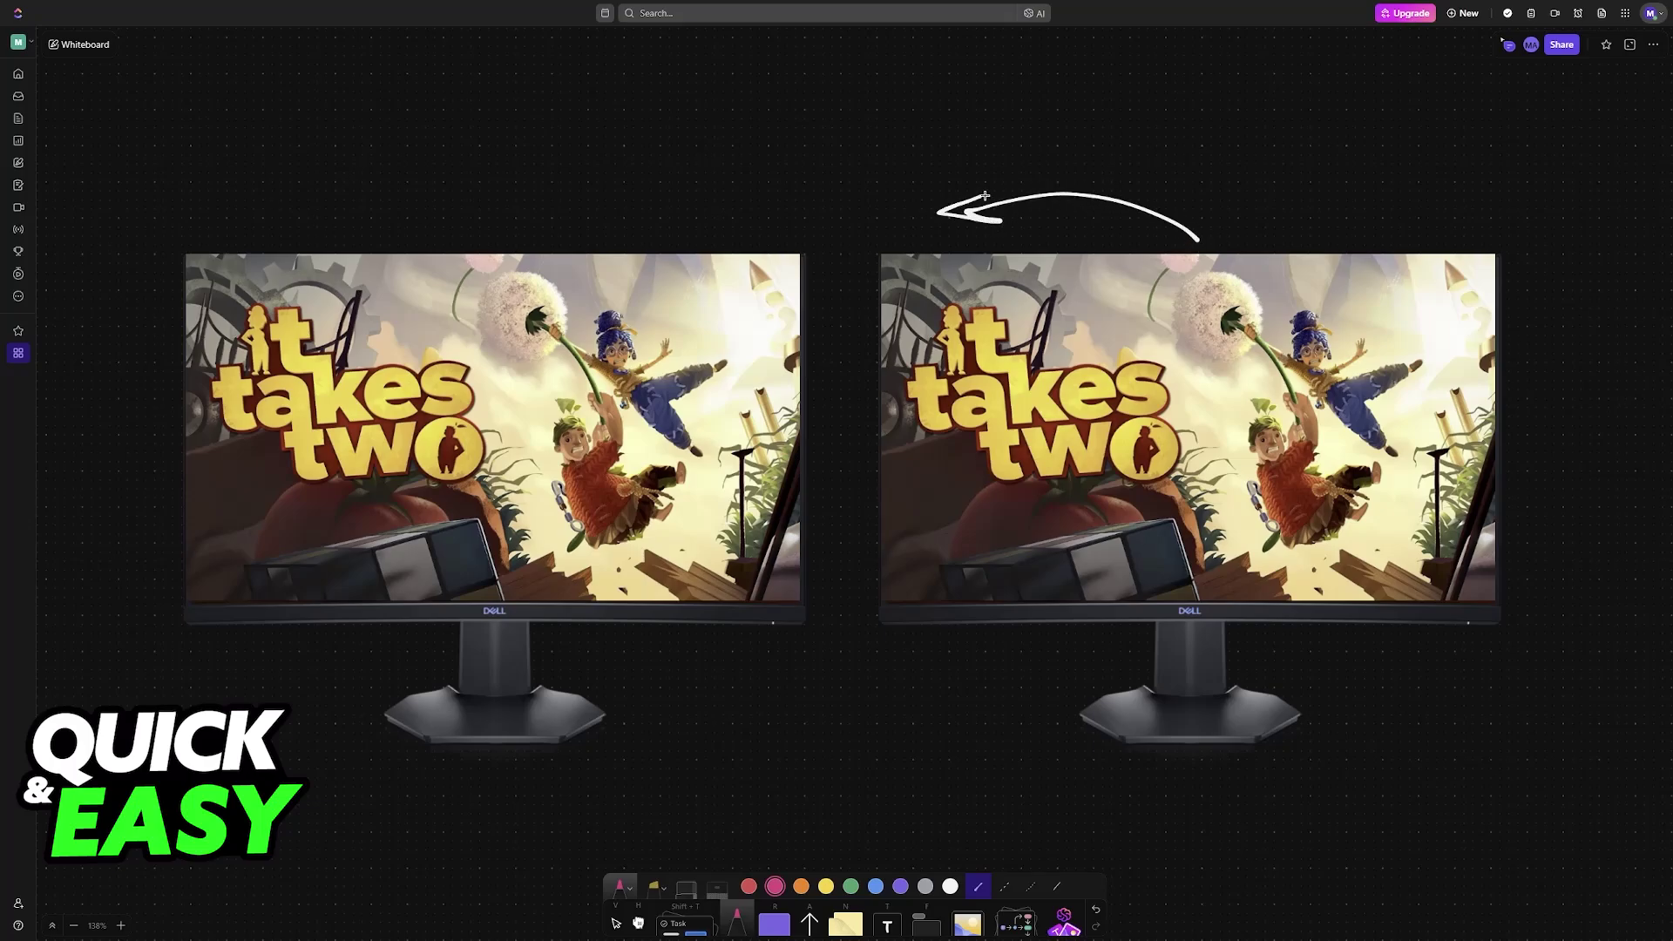
mouse_move(1200, 237)
left_mouse_down()
mouse_move(1456, 222)
mouse_move(1443, 201)
mouse_move(1204, 352)
mouse_move(1207, 596)
left_mouse_up()
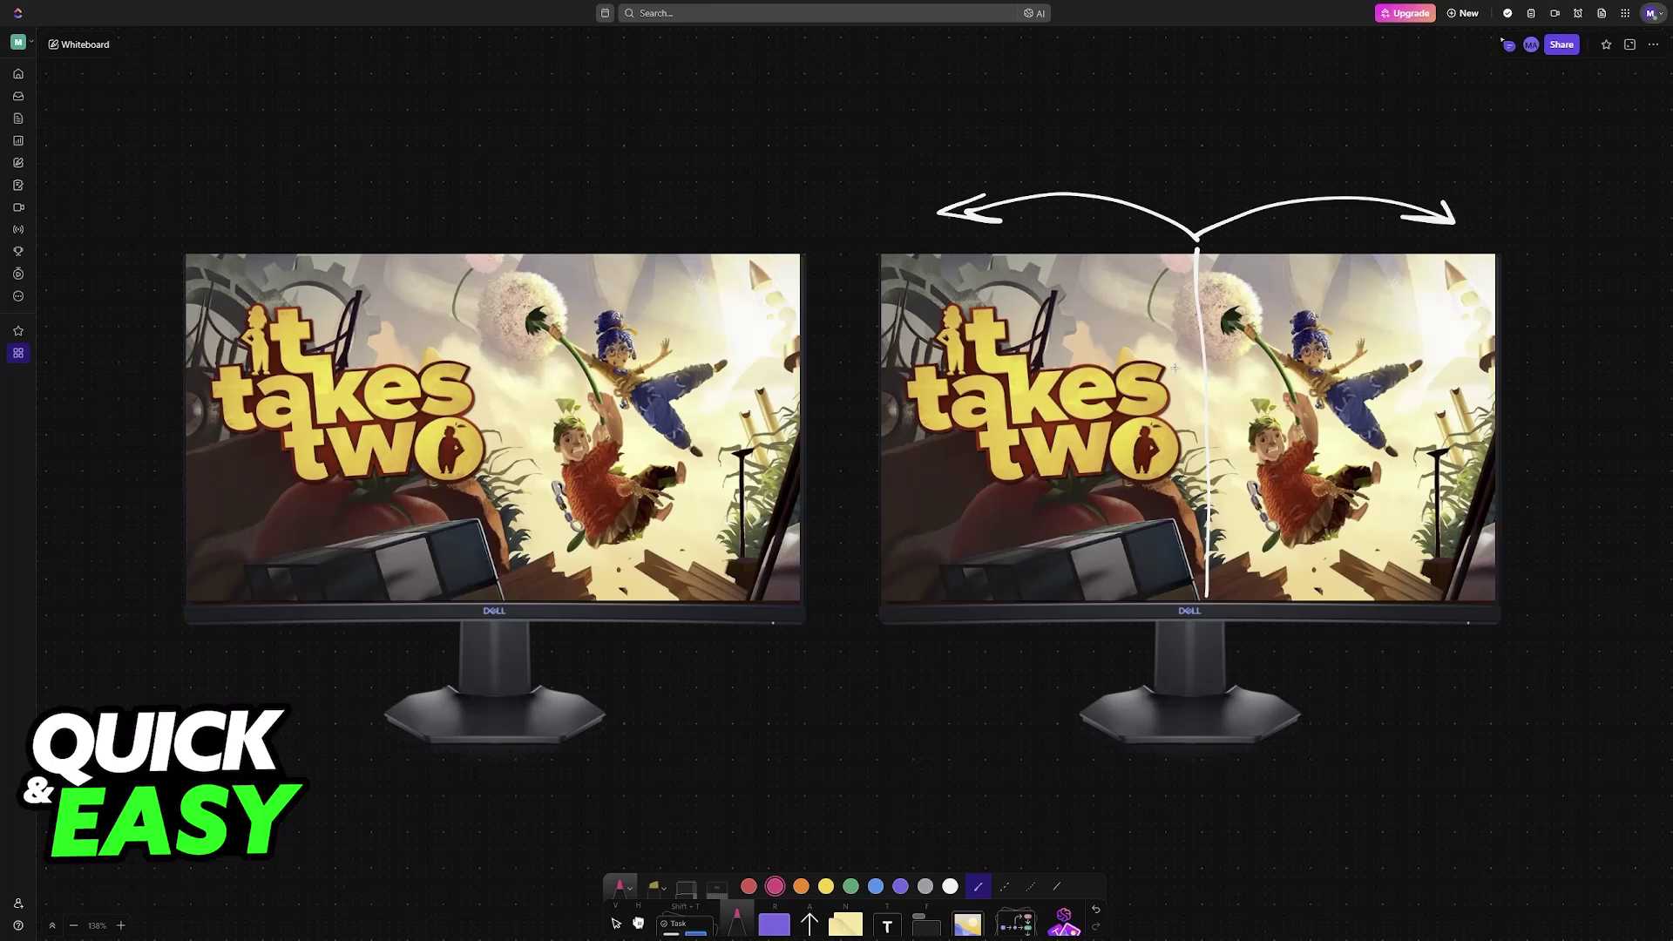
key("ctrl+z")
key("ctrl+z")
key("ctrl+z")
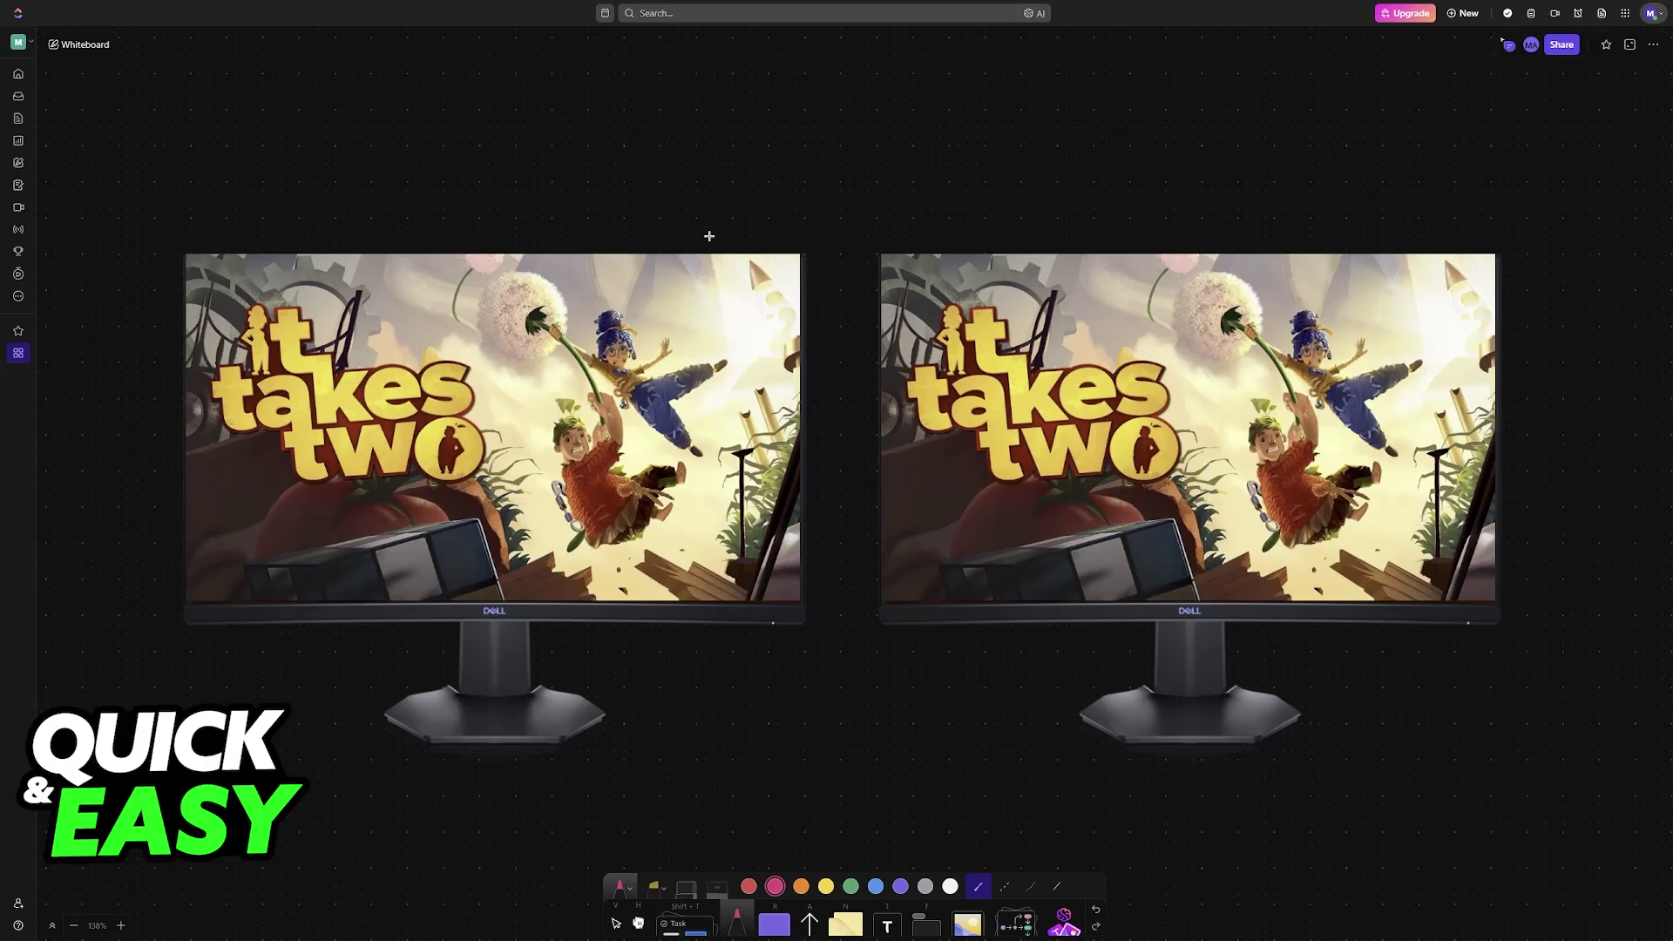
mouse_move(664, 238)
left_mouse_down()
mouse_move(922, 212)
mouse_move(933, 245)
left_mouse_up()
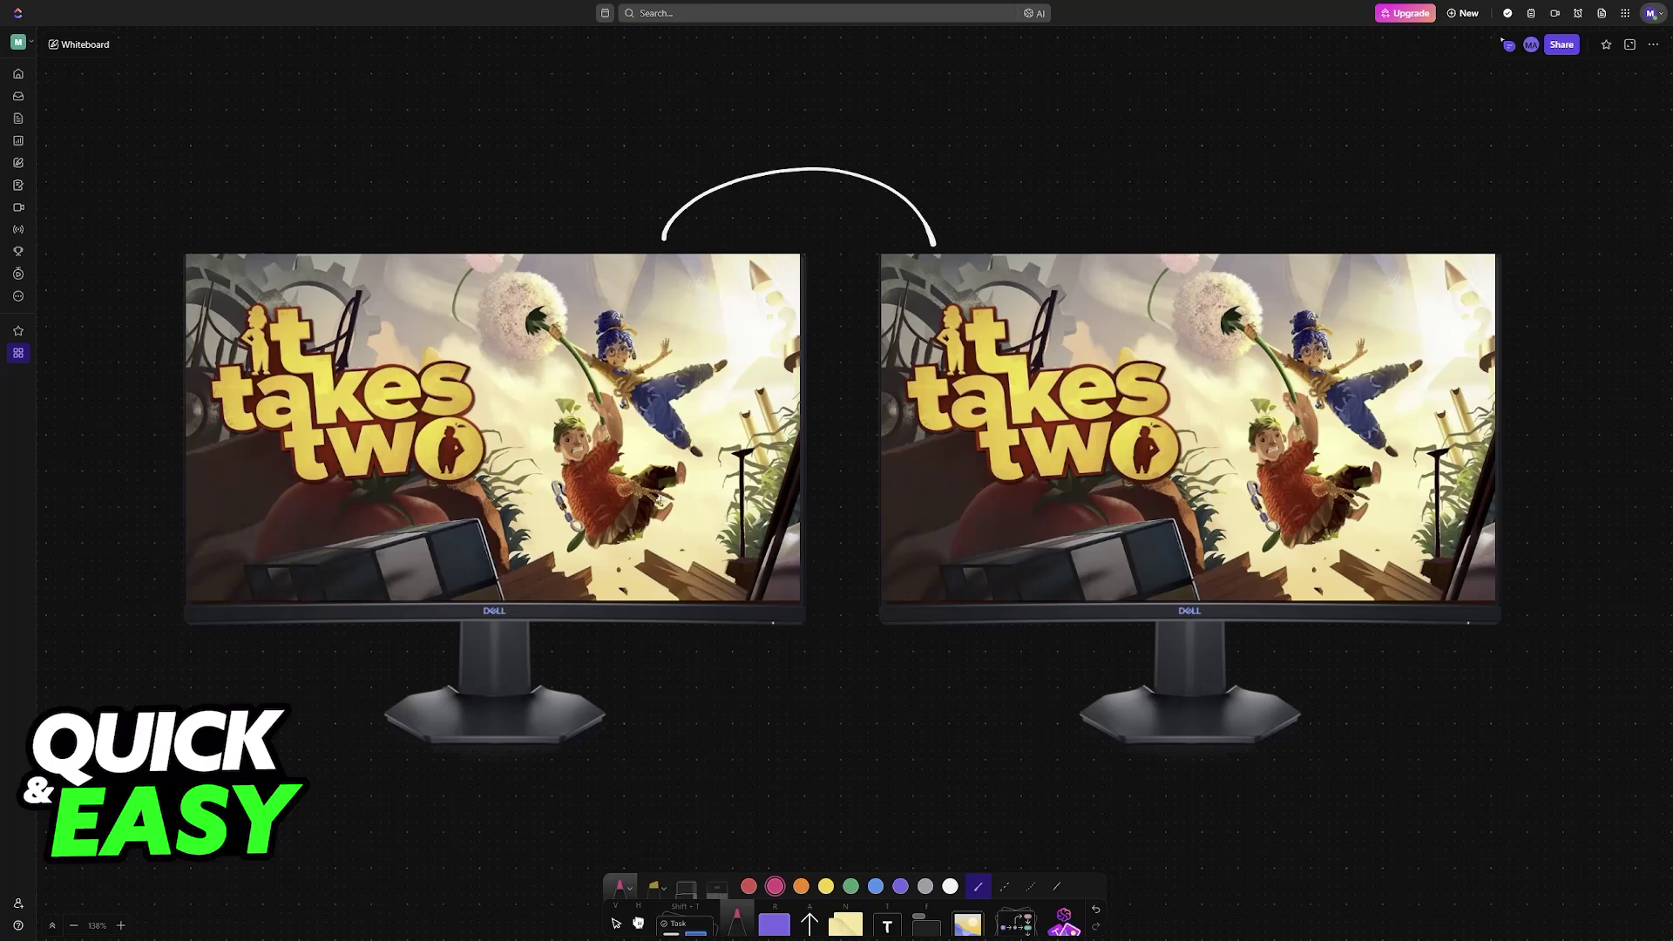
Step: Handwrite the 'P1' player label on the left and right screens, redoing a misplaced stroke
mouse_move(655, 300)
left_mouse_down()
mouse_move(669, 266)
mouse_move(668, 324)
left_mouse_up()
mouse_move(682, 324)
left_mouse_down()
mouse_move(682, 279)
mouse_move(692, 293)
mouse_move(614, 321)
left_mouse_up()
key("ctrl+z")
key("ctrl+z")
left_click_drag(614, 267, 617, 283)
mouse_move(1367, 270)
left_mouse_down()
mouse_move(1370, 328)
mouse_move(1414, 261)
left_mouse_up()
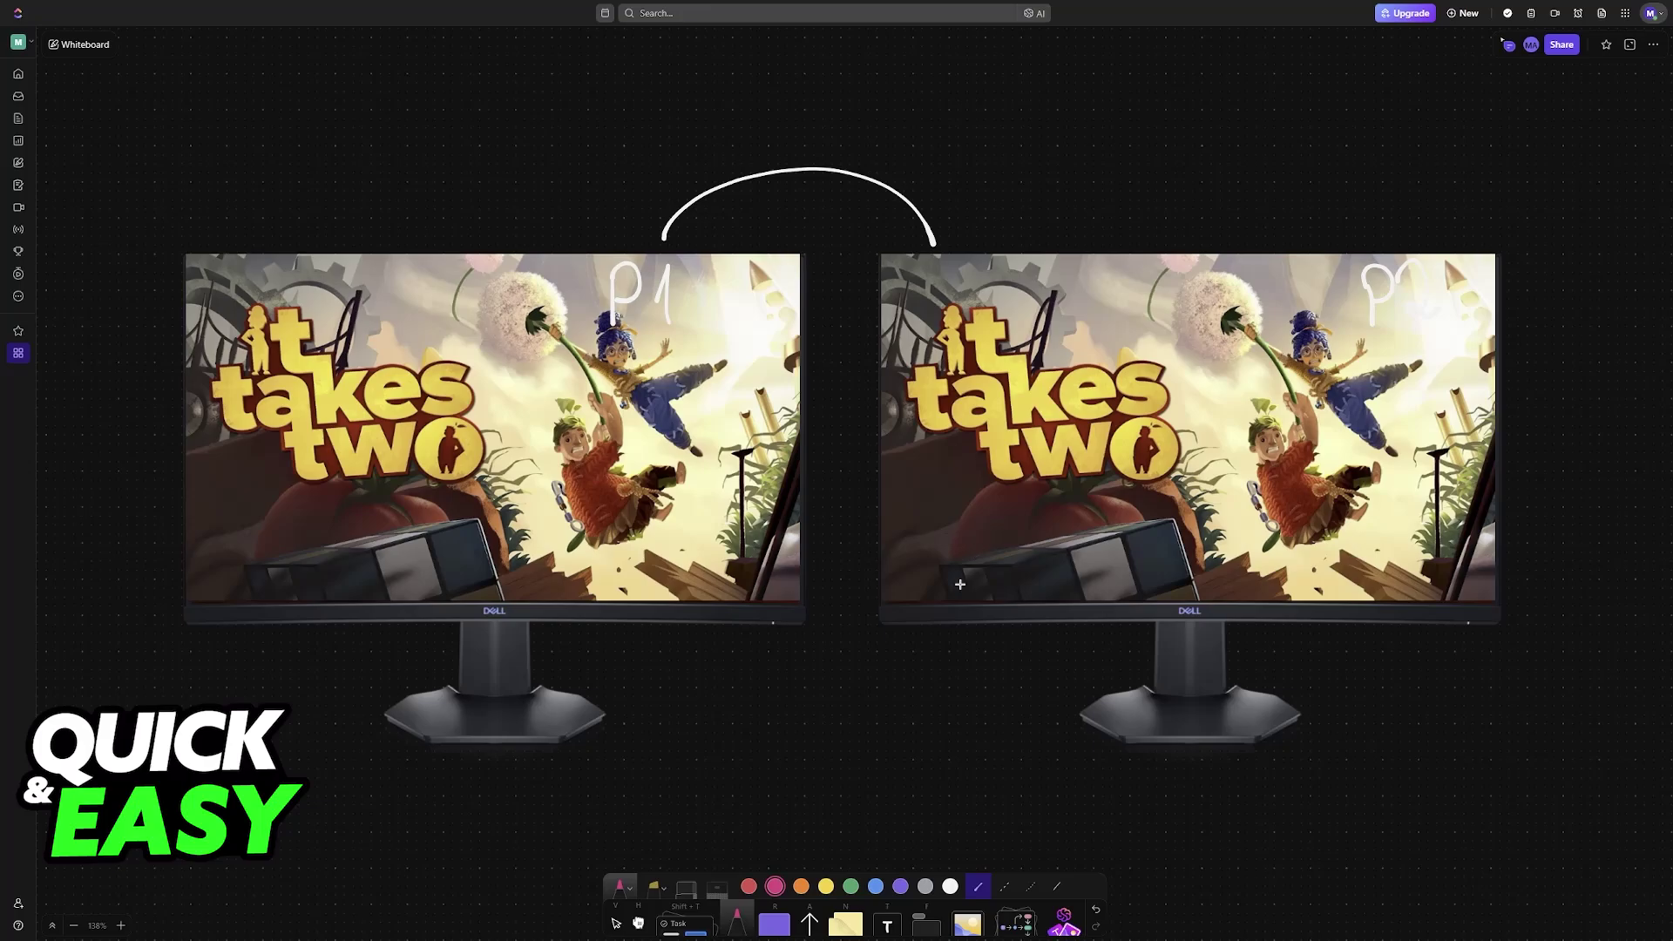
Step: Write 'AMD/NVIDIA' in pink above the right monitor, underline it, and scroll down toward the NVIDIA screenshot
left_click_drag(1027, 213, 1056, 209)
mouse_move(1032, 196)
left_mouse_down()
mouse_move(1067, 166)
mouse_move(1091, 207)
mouse_move(1116, 159)
mouse_move(1103, 162)
mouse_move(1150, 165)
mouse_move(1161, 202)
mouse_move(1181, 146)
mouse_move(1213, 142)
mouse_move(1229, 190)
mouse_move(1255, 165)
mouse_move(1232, 186)
mouse_move(1304, 181)
mouse_move(1298, 166)
left_mouse_up()
left_click_drag(1011, 234, 1366, 192)
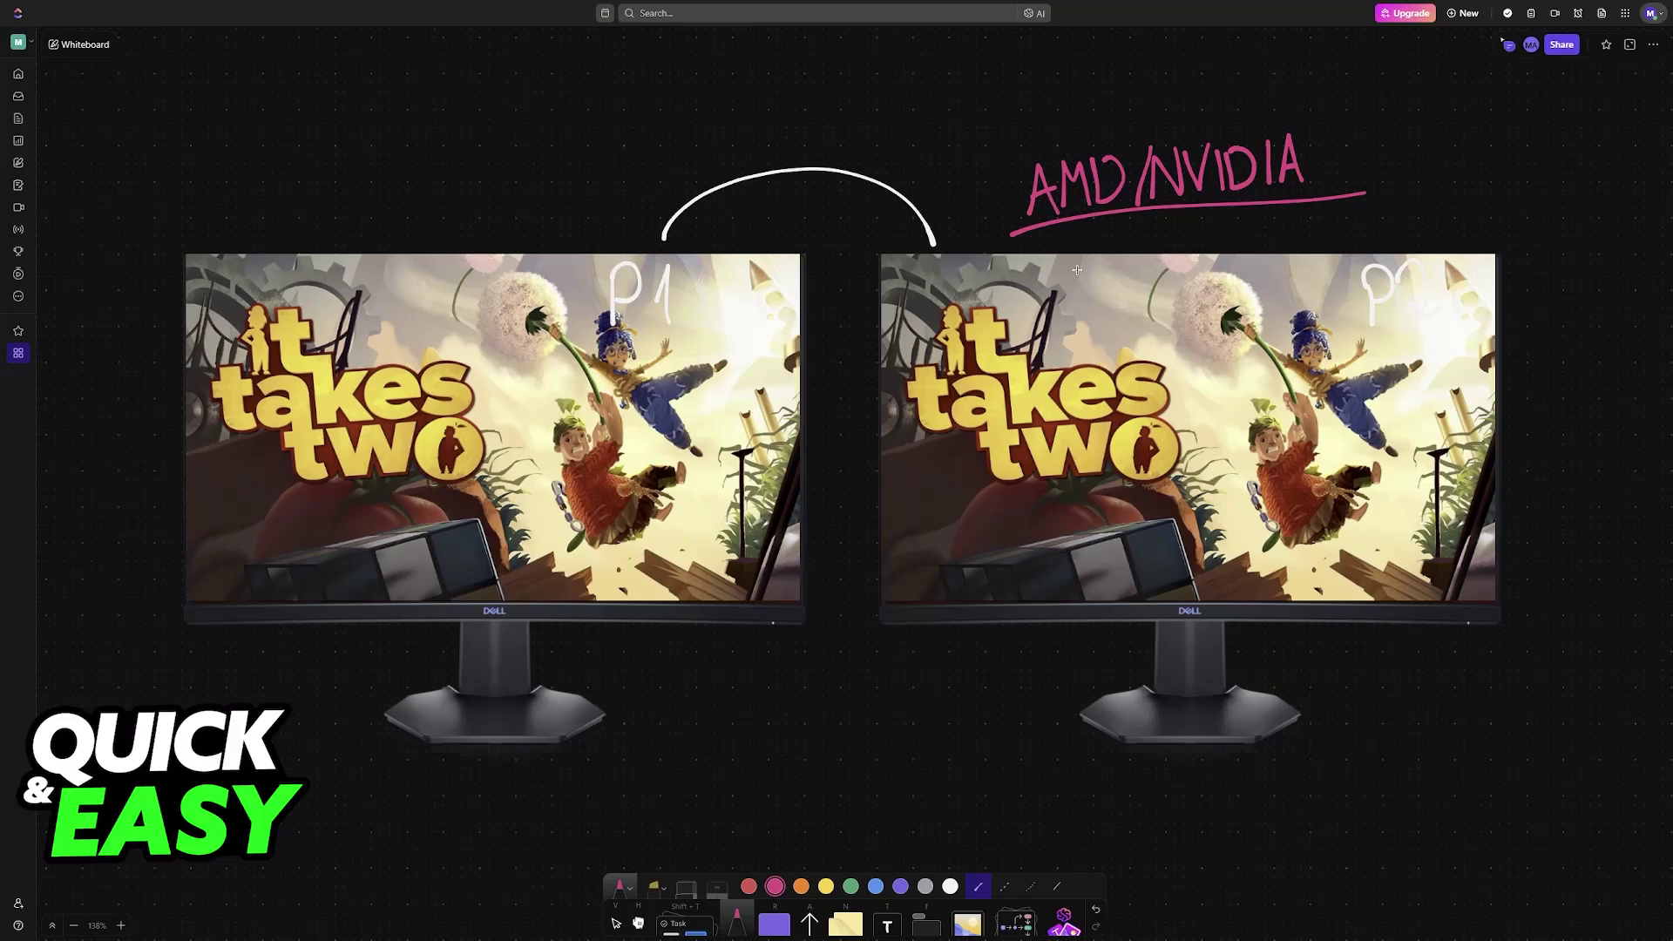
scroll(1077, 271, "down", 12)
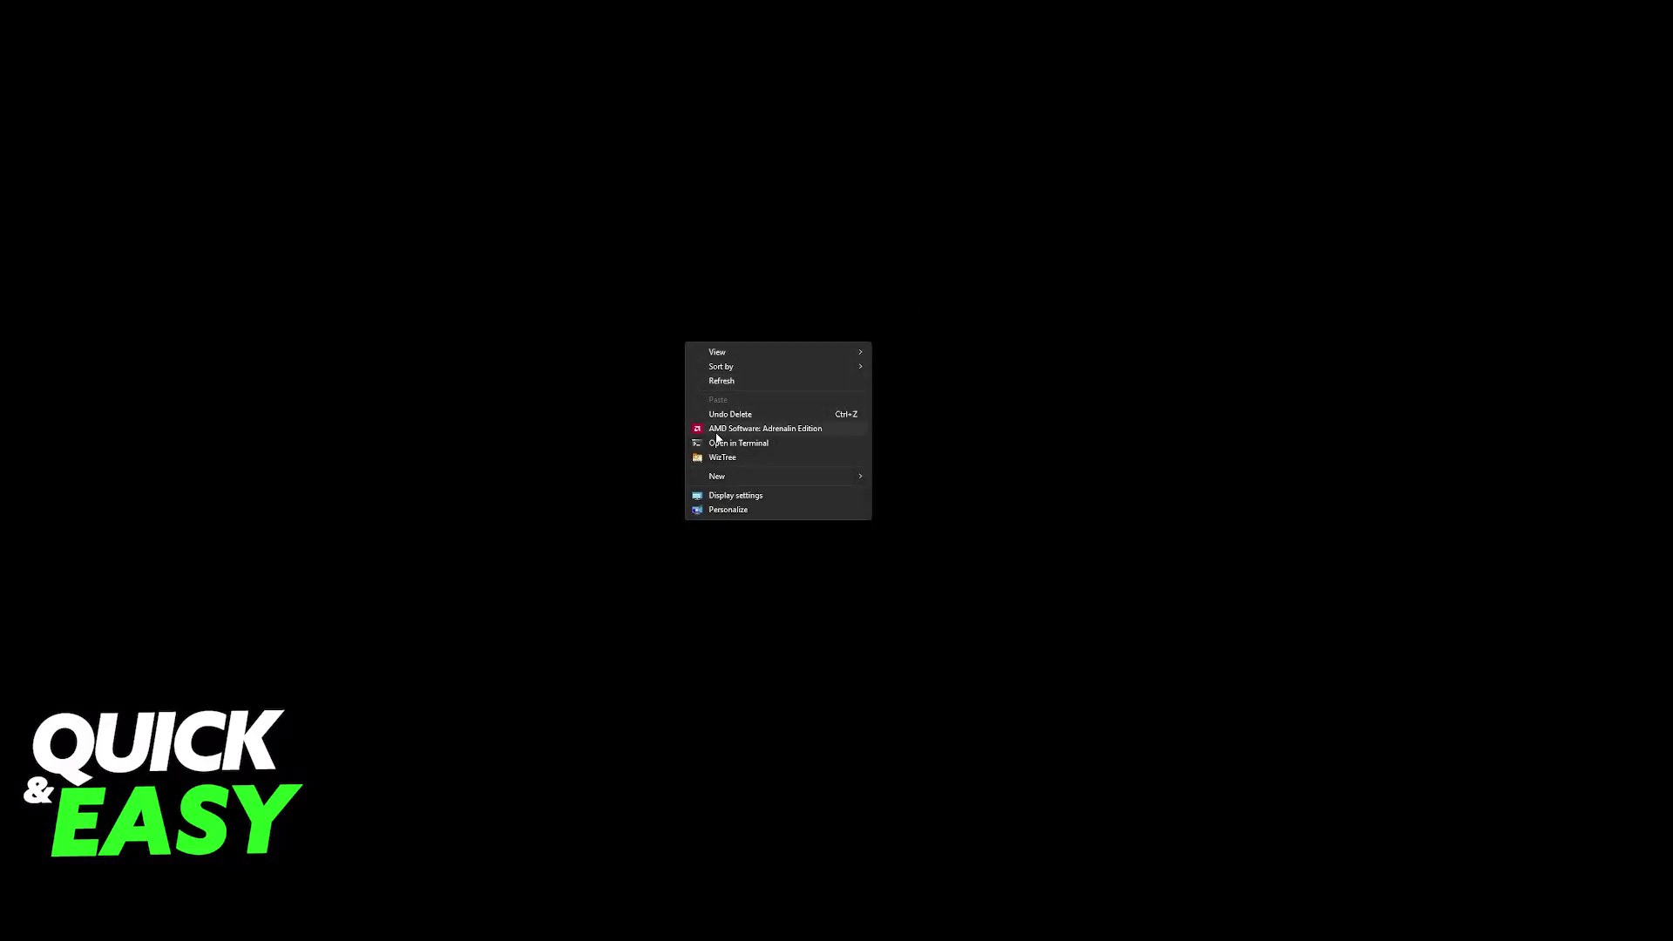
Step: Open AMD Software: Adrenalin Edition's Display settings, then bring up the desktop's right-click menu
left_click(731, 429)
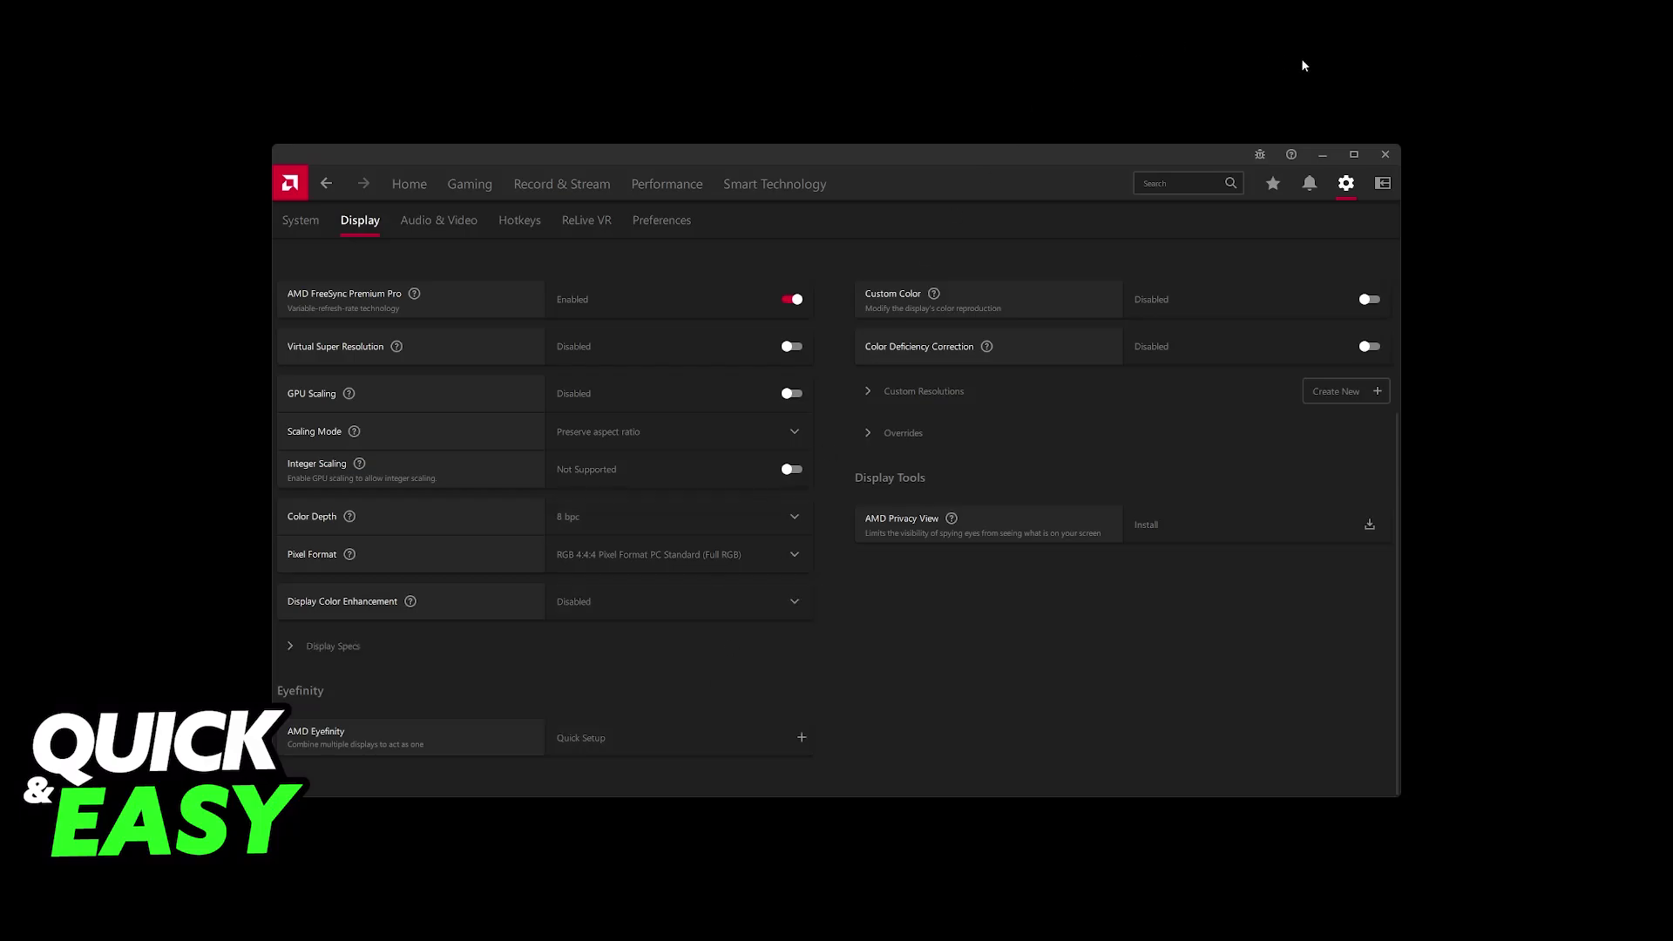
right_click(932, 100)
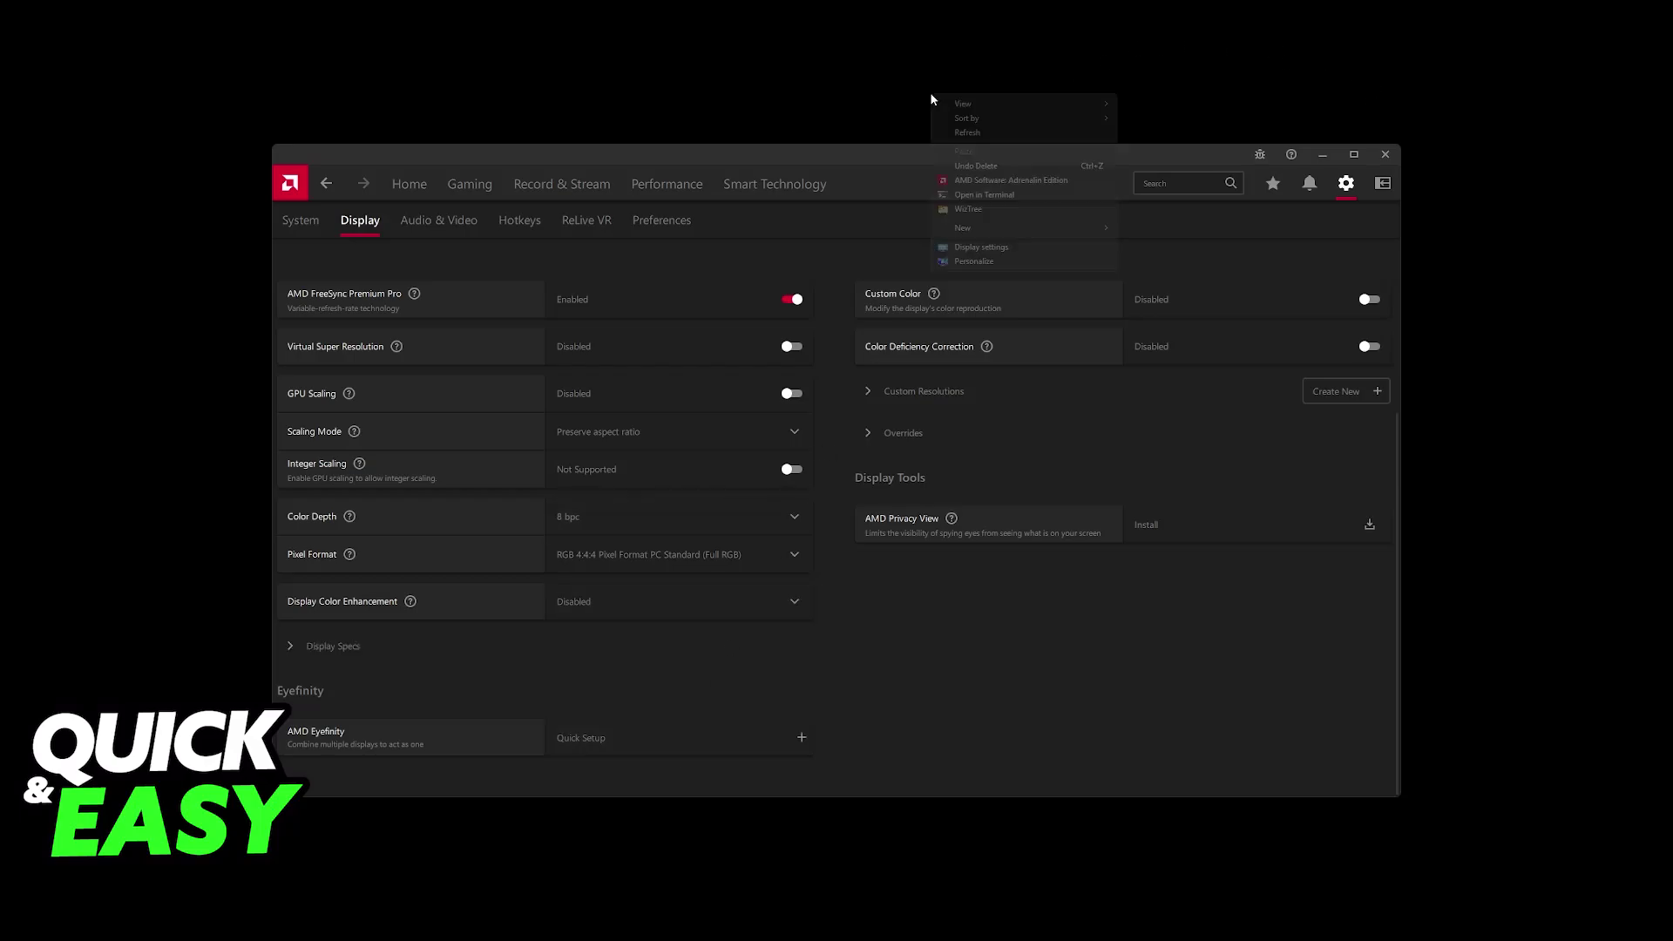
Step: Open Windows Display settings and select display 1 in the arrangement
left_click(1020, 247)
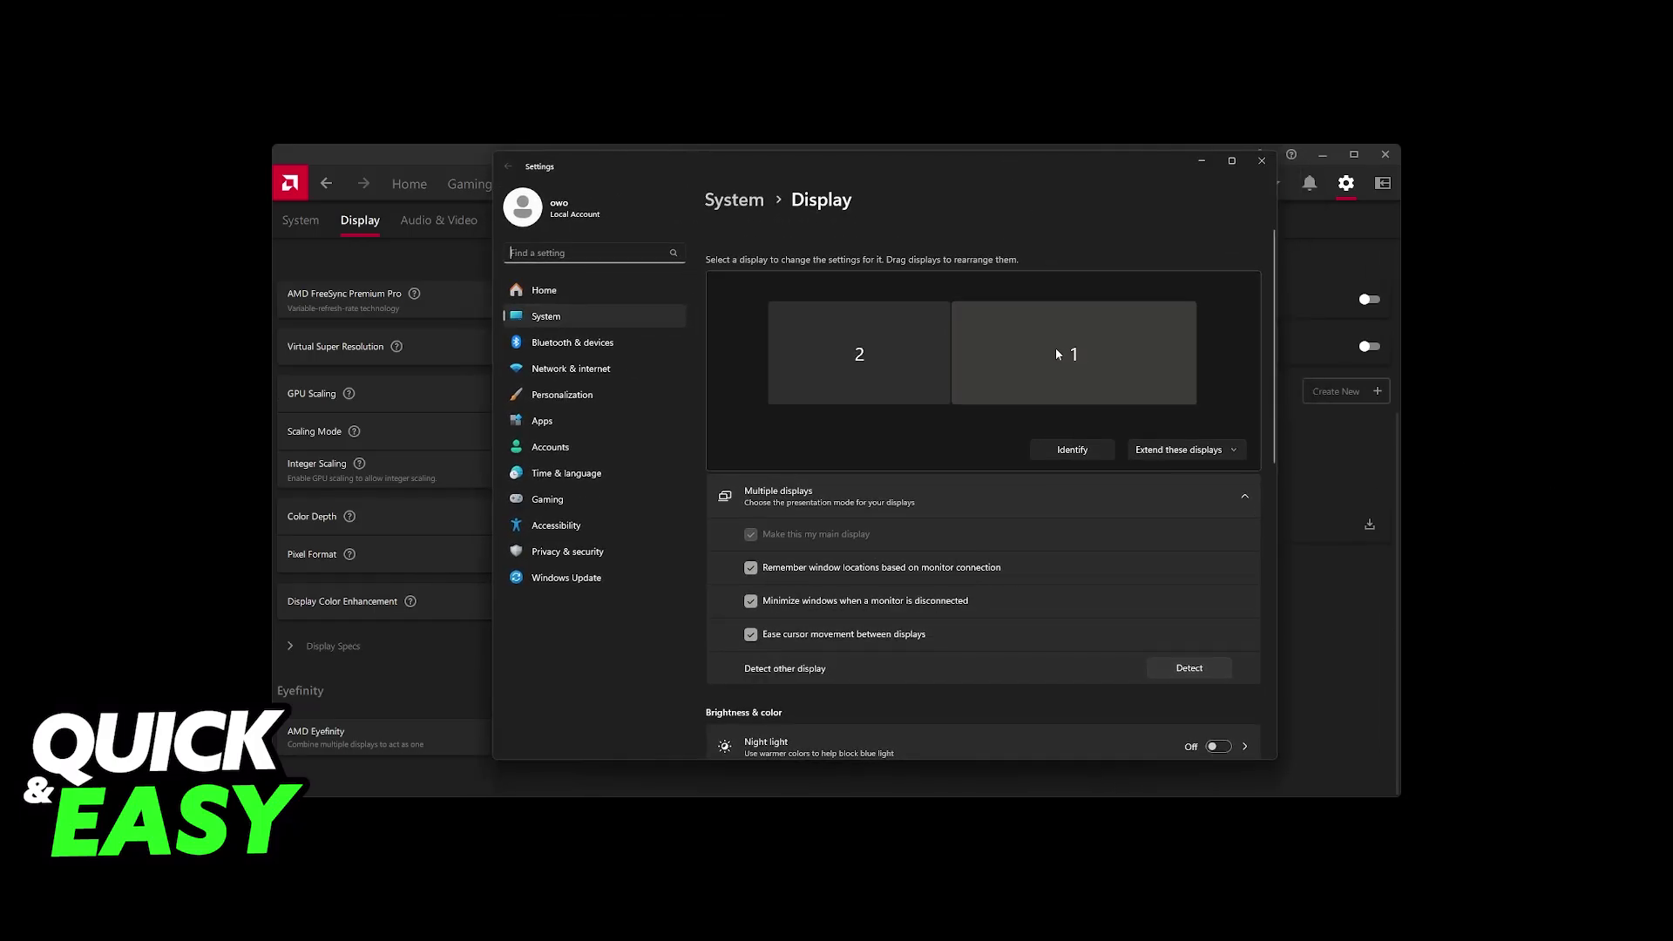
left_click(1057, 350)
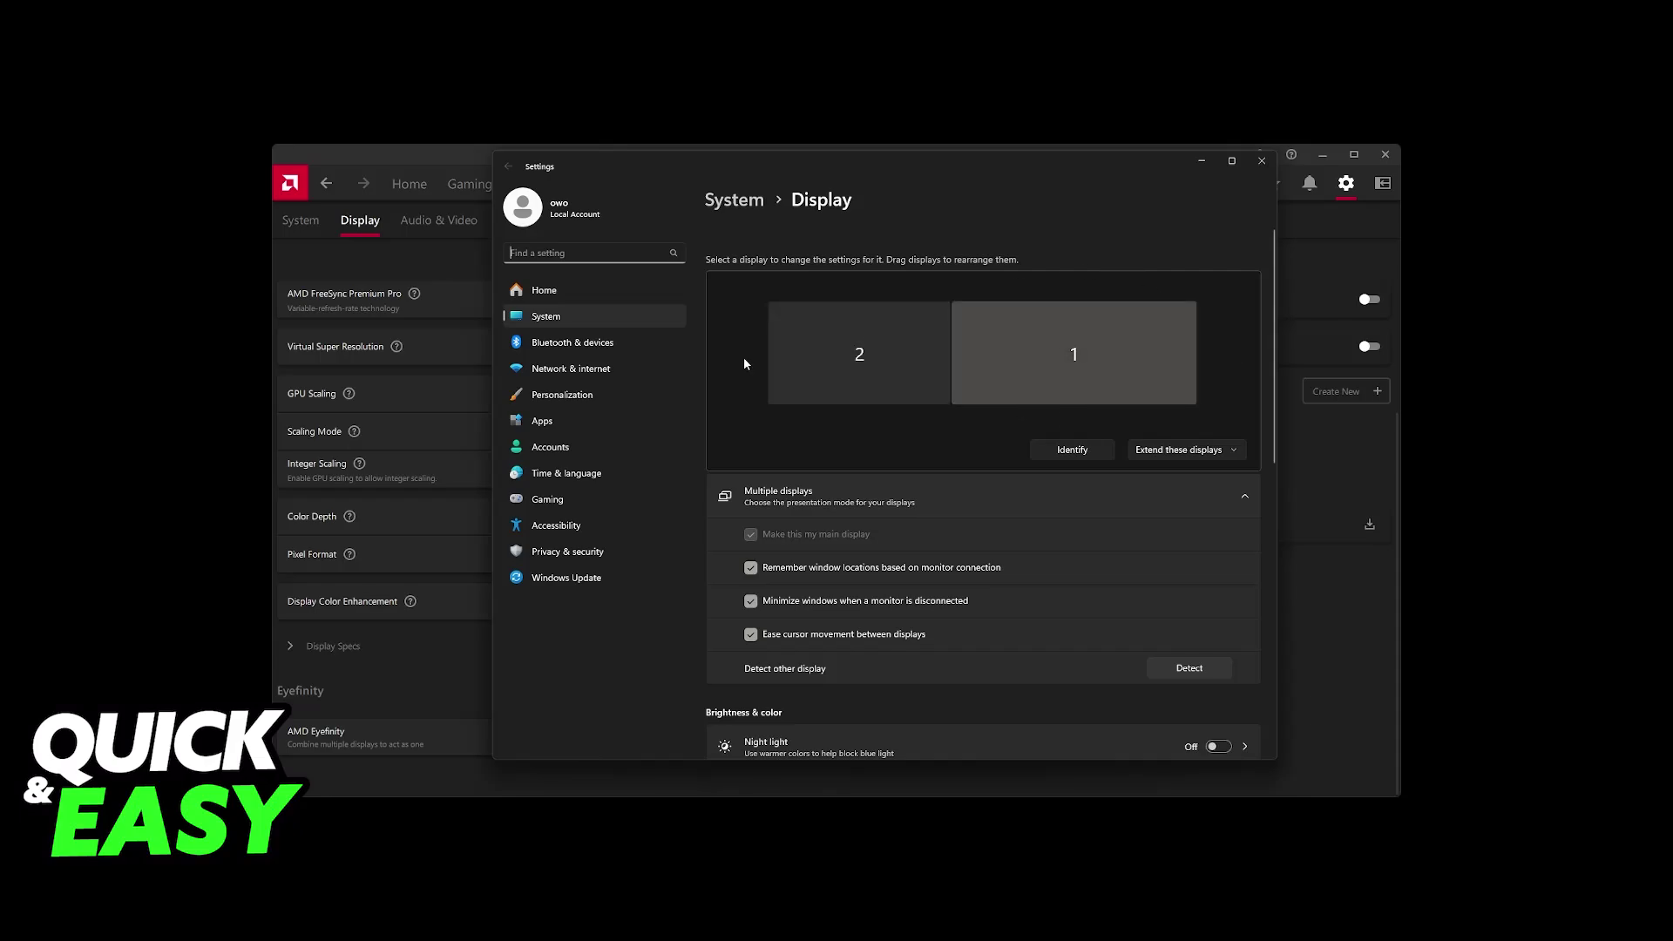
scroll(1090, 357, "down", 5)
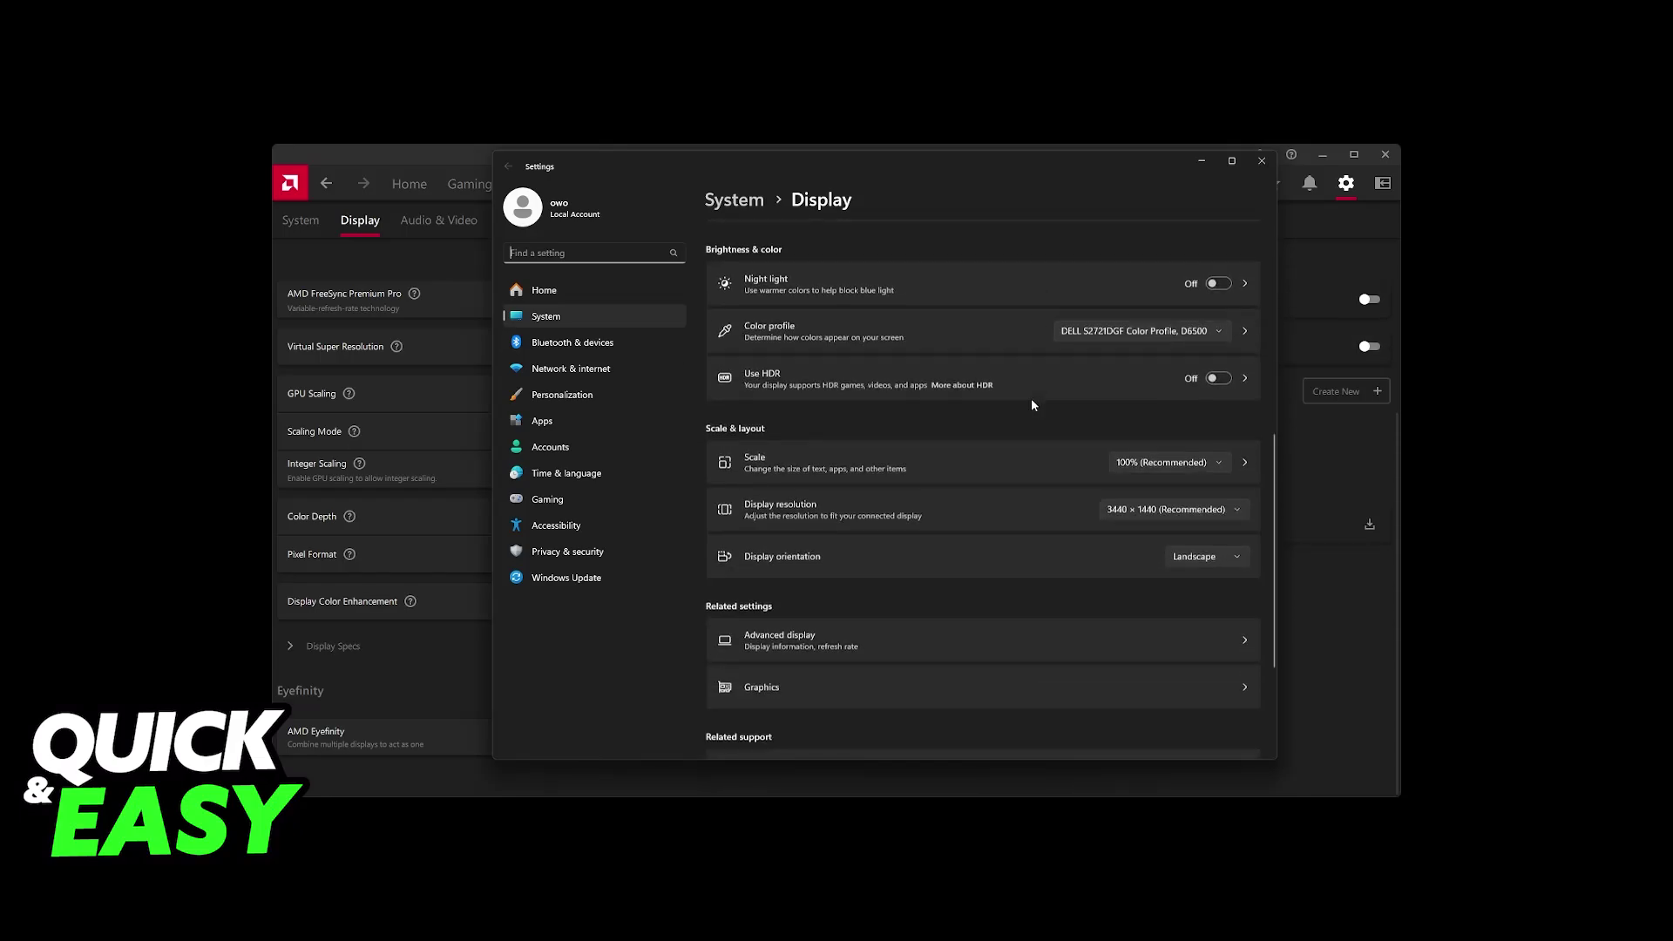
scroll(1032, 405, "down", 3)
scroll(881, 419, "up", 2)
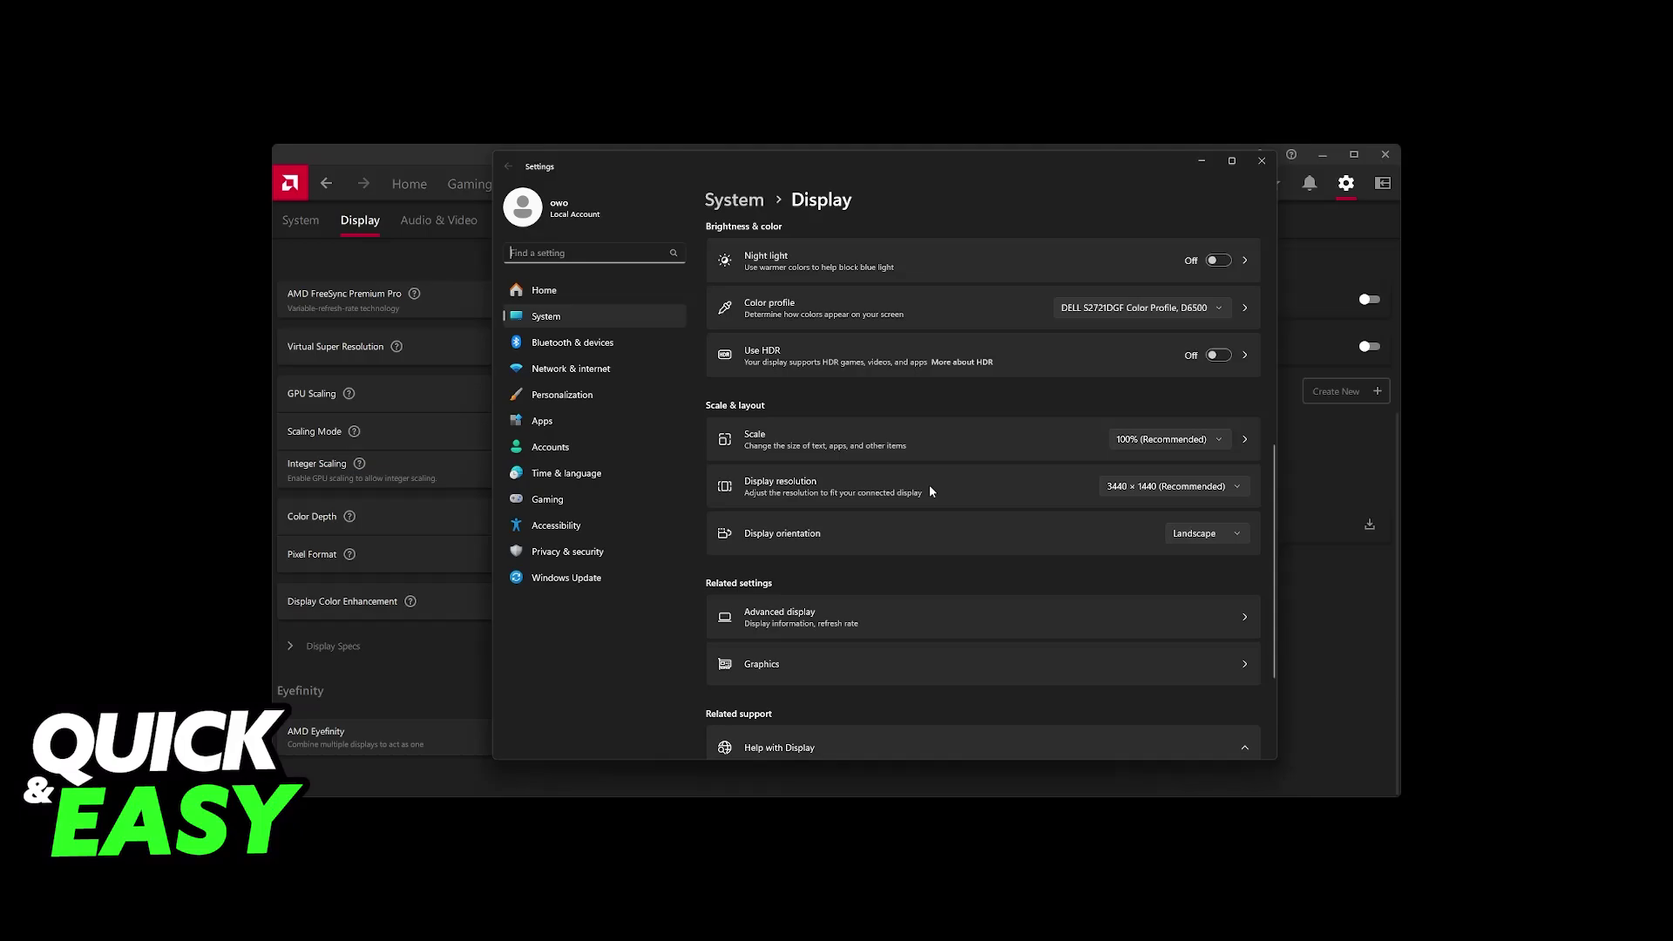
Step: Check display 1's resolution options unchanged, then show the 'Extend these displays' mode choices
left_click(1133, 488)
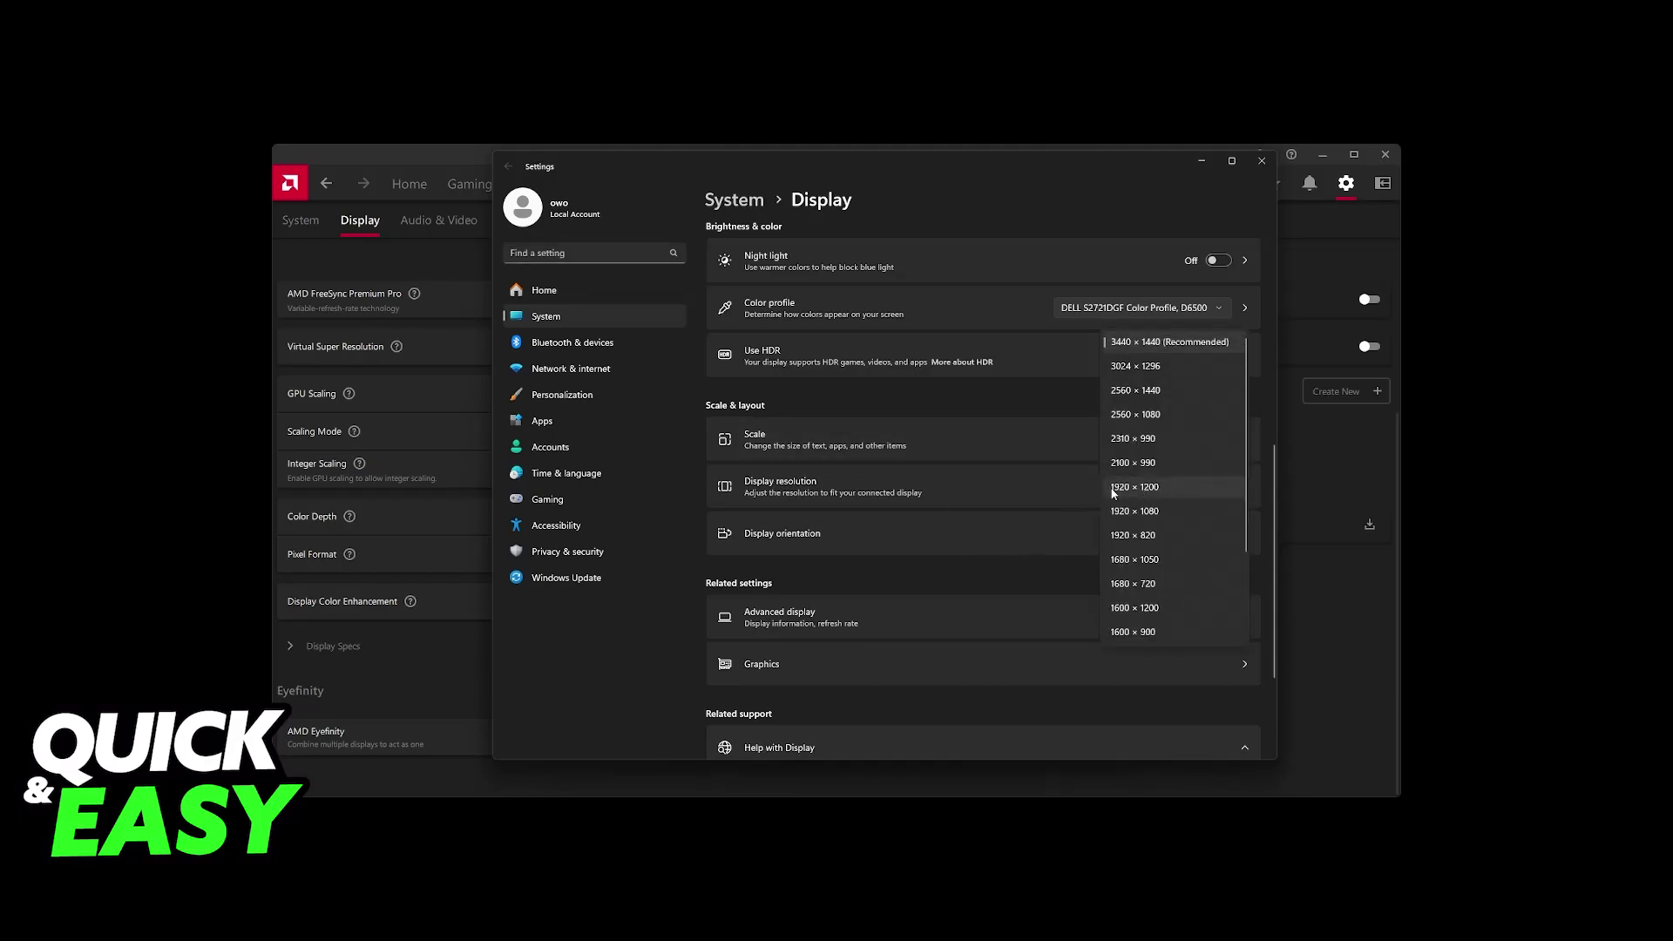
left_click(1016, 491)
scroll(1112, 603, "up", 3)
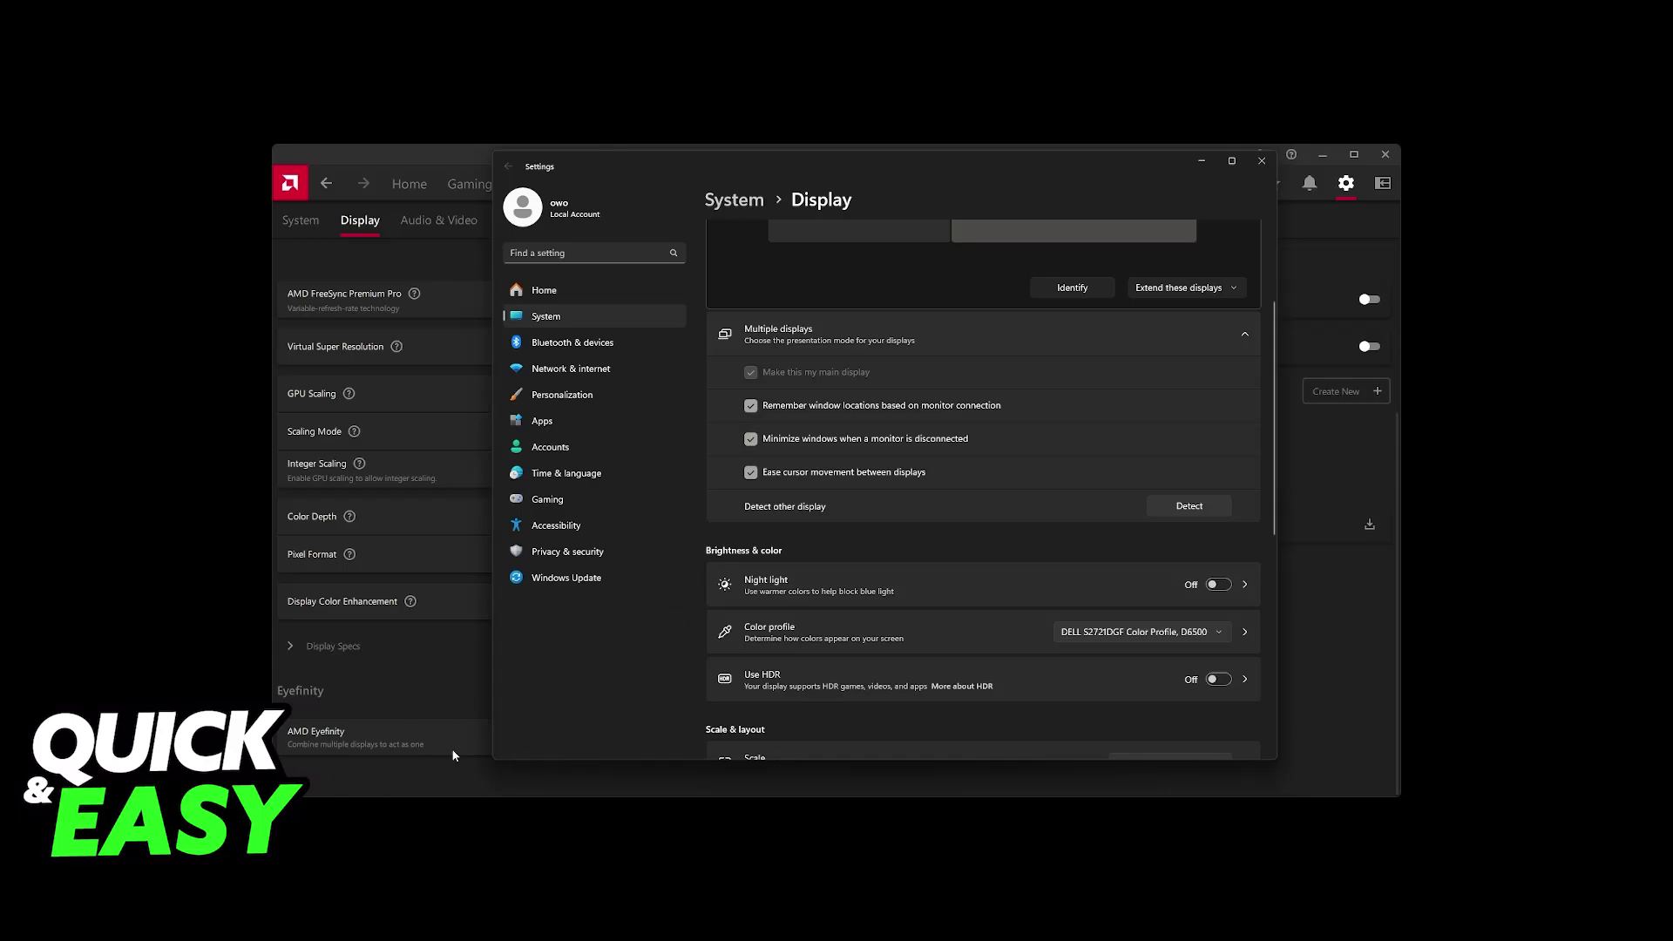
scroll(929, 499, "up", 2)
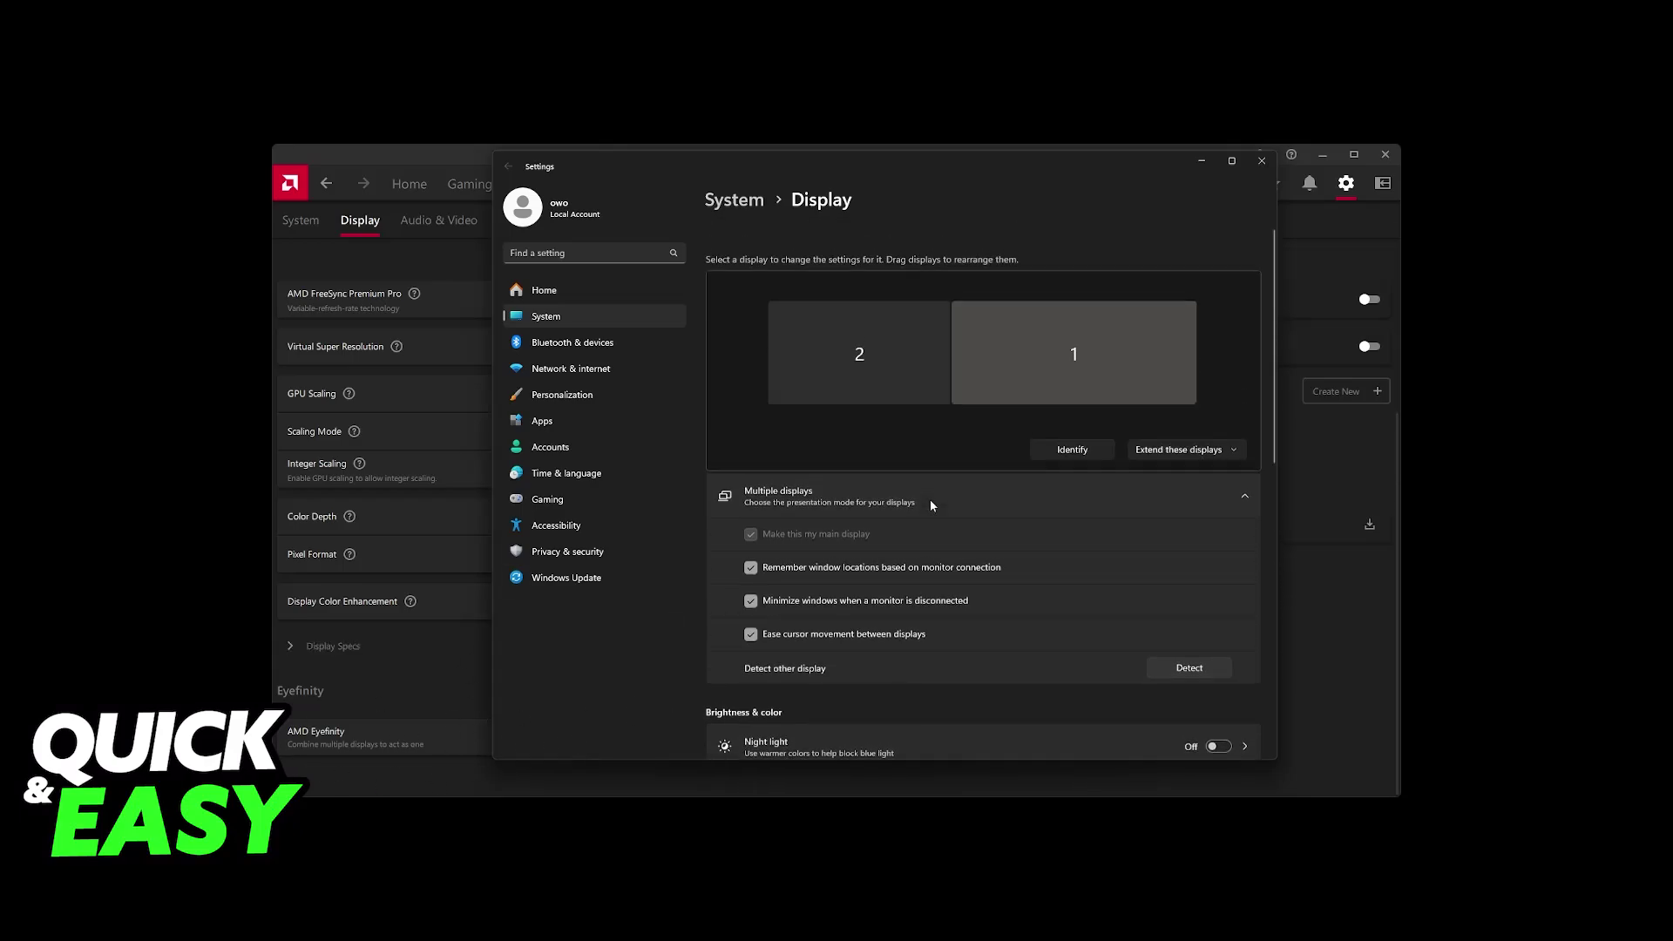
left_click(1185, 450)
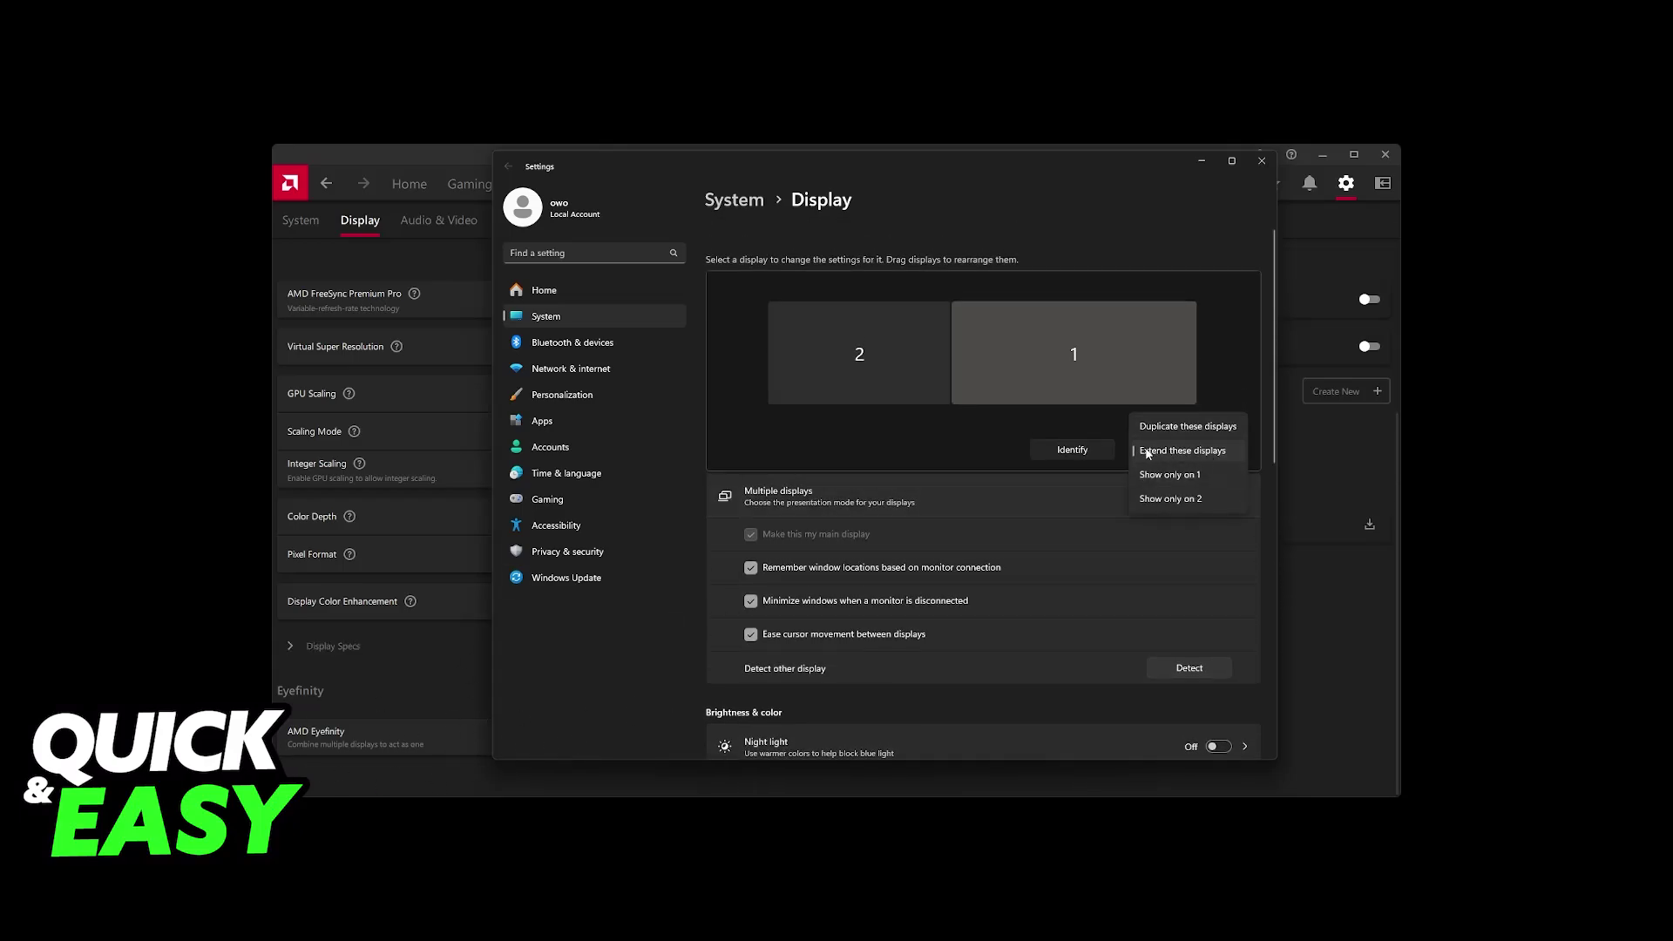
Step: Keep Extend mode and display 1 at 3440 × 1440, briefly visiting custom scaling and returning
left_click(1064, 429)
scroll(1168, 549, "down", 3)
scroll(1177, 689, "up", 2)
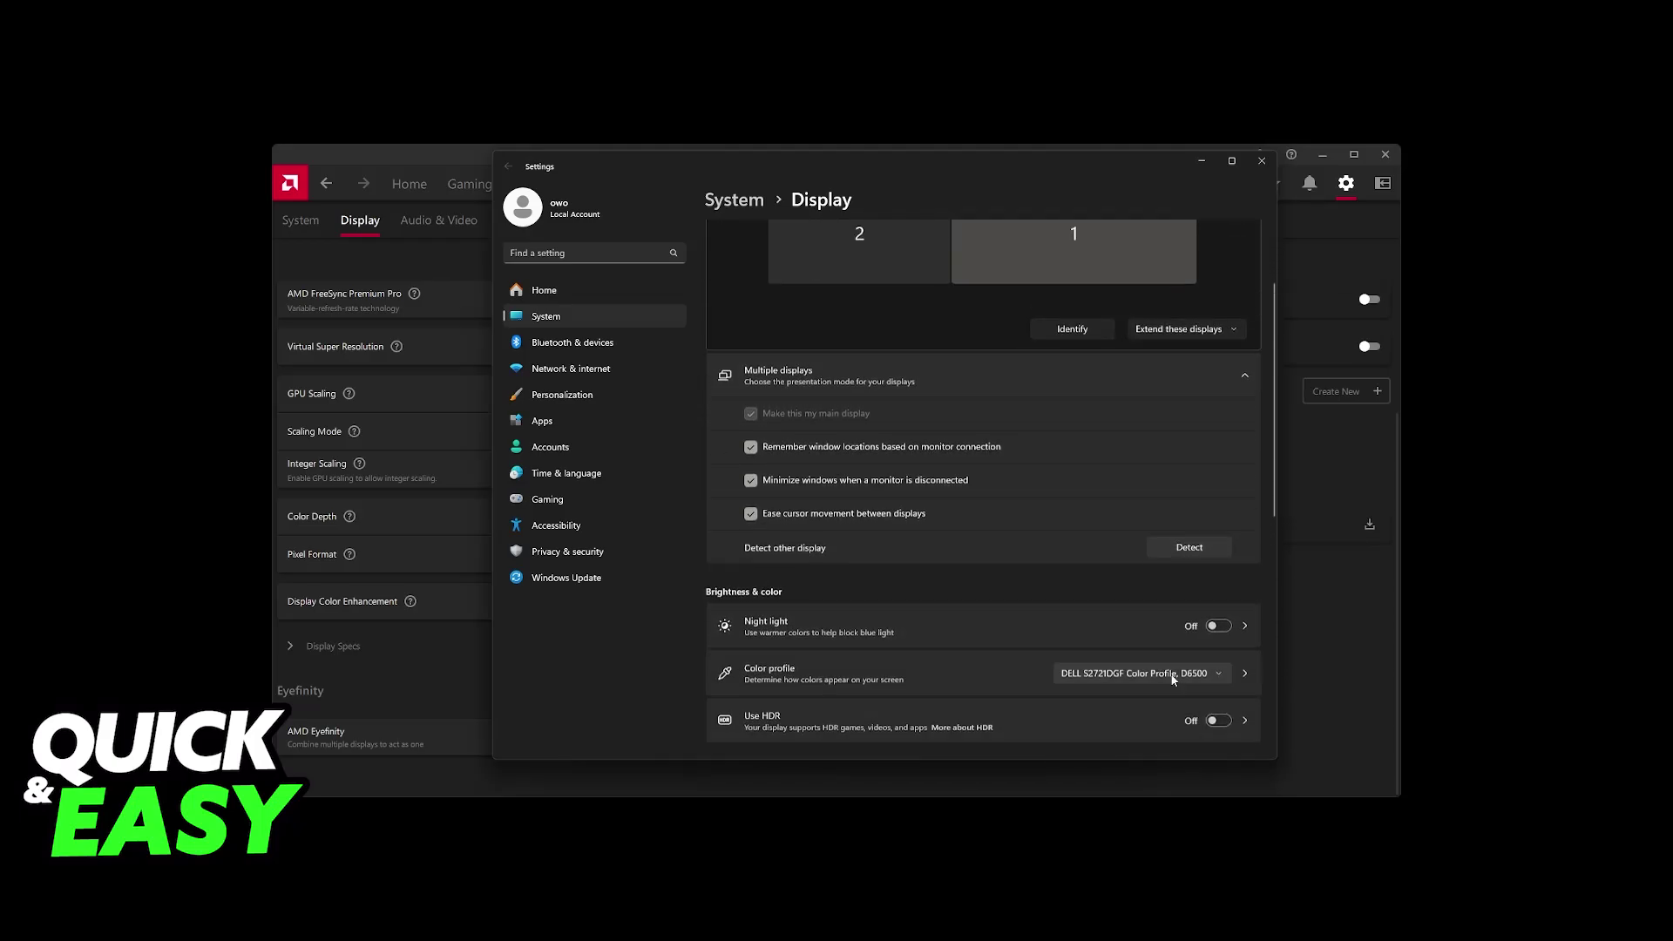
scroll(1172, 680, "down", 2)
left_click(1161, 656)
left_click(1030, 587)
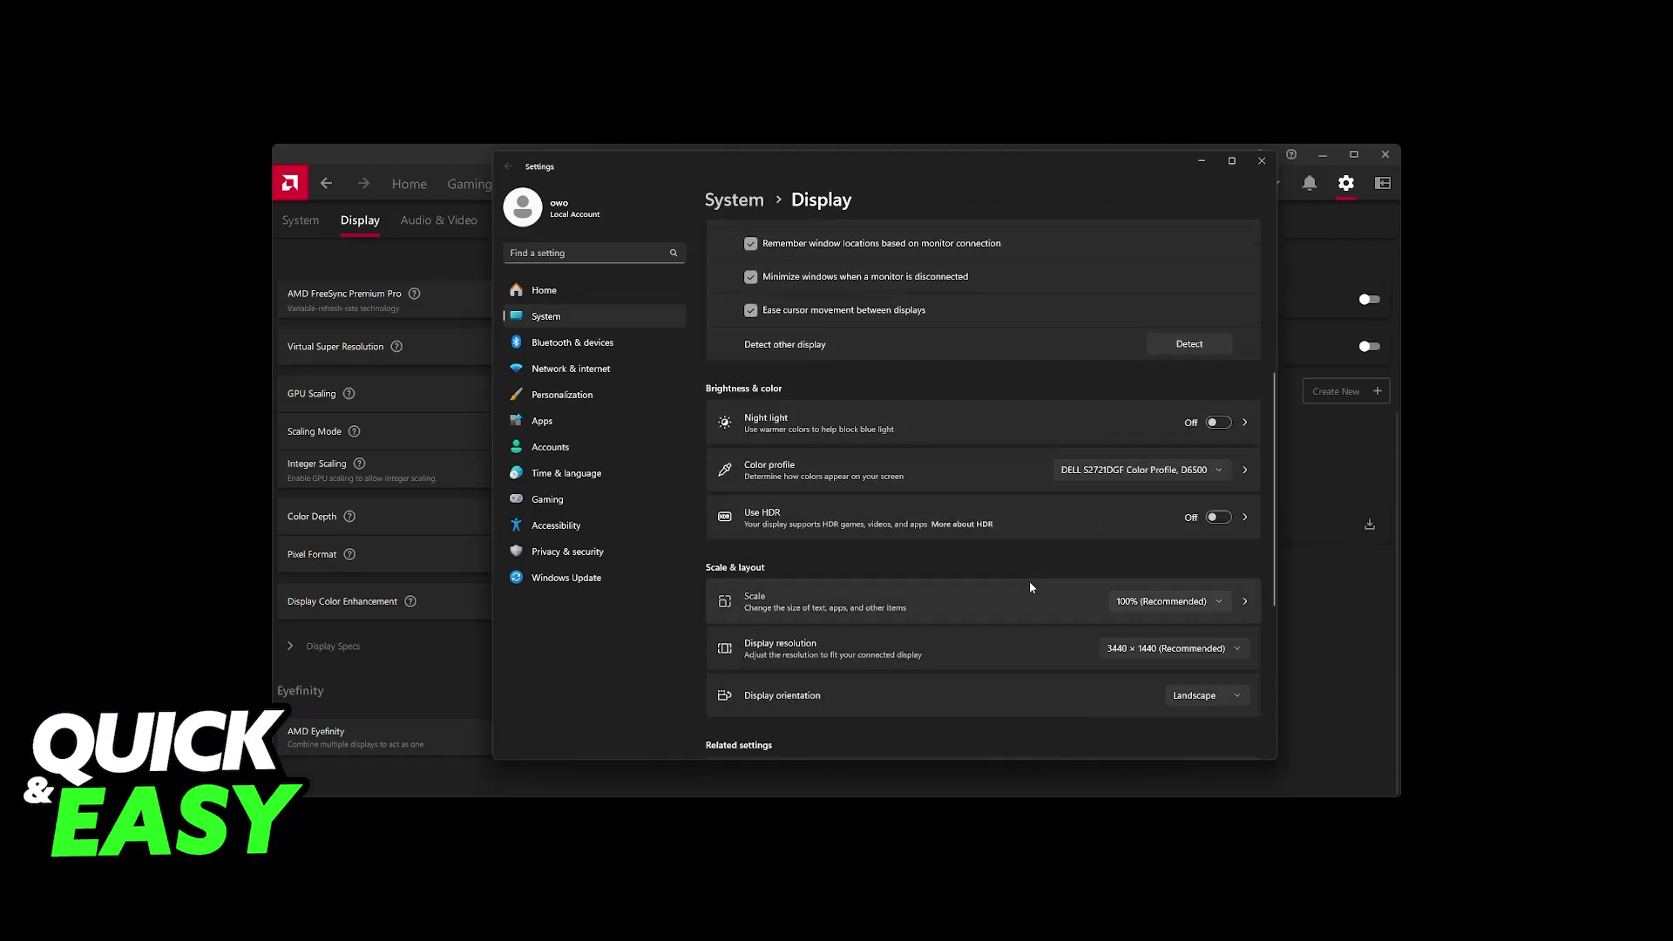
left_click(1030, 588)
left_click(820, 199)
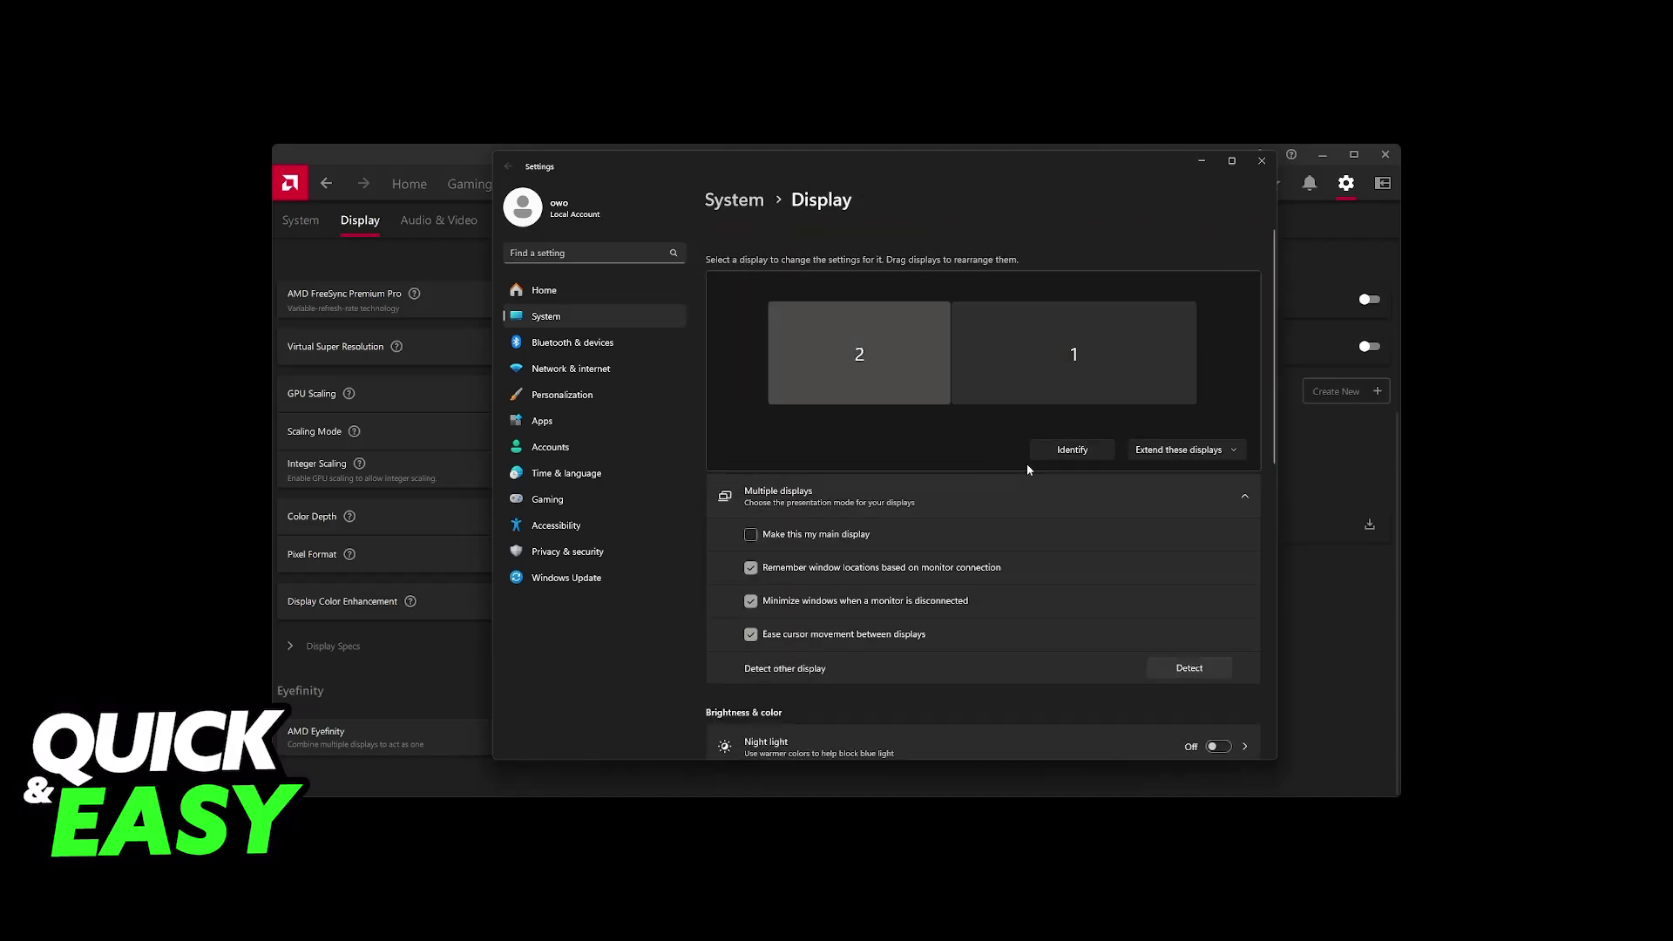
Step: Select display 2 and review its settings, including the 2560 × 1440 resolution
scroll(1120, 498, "down", 5)
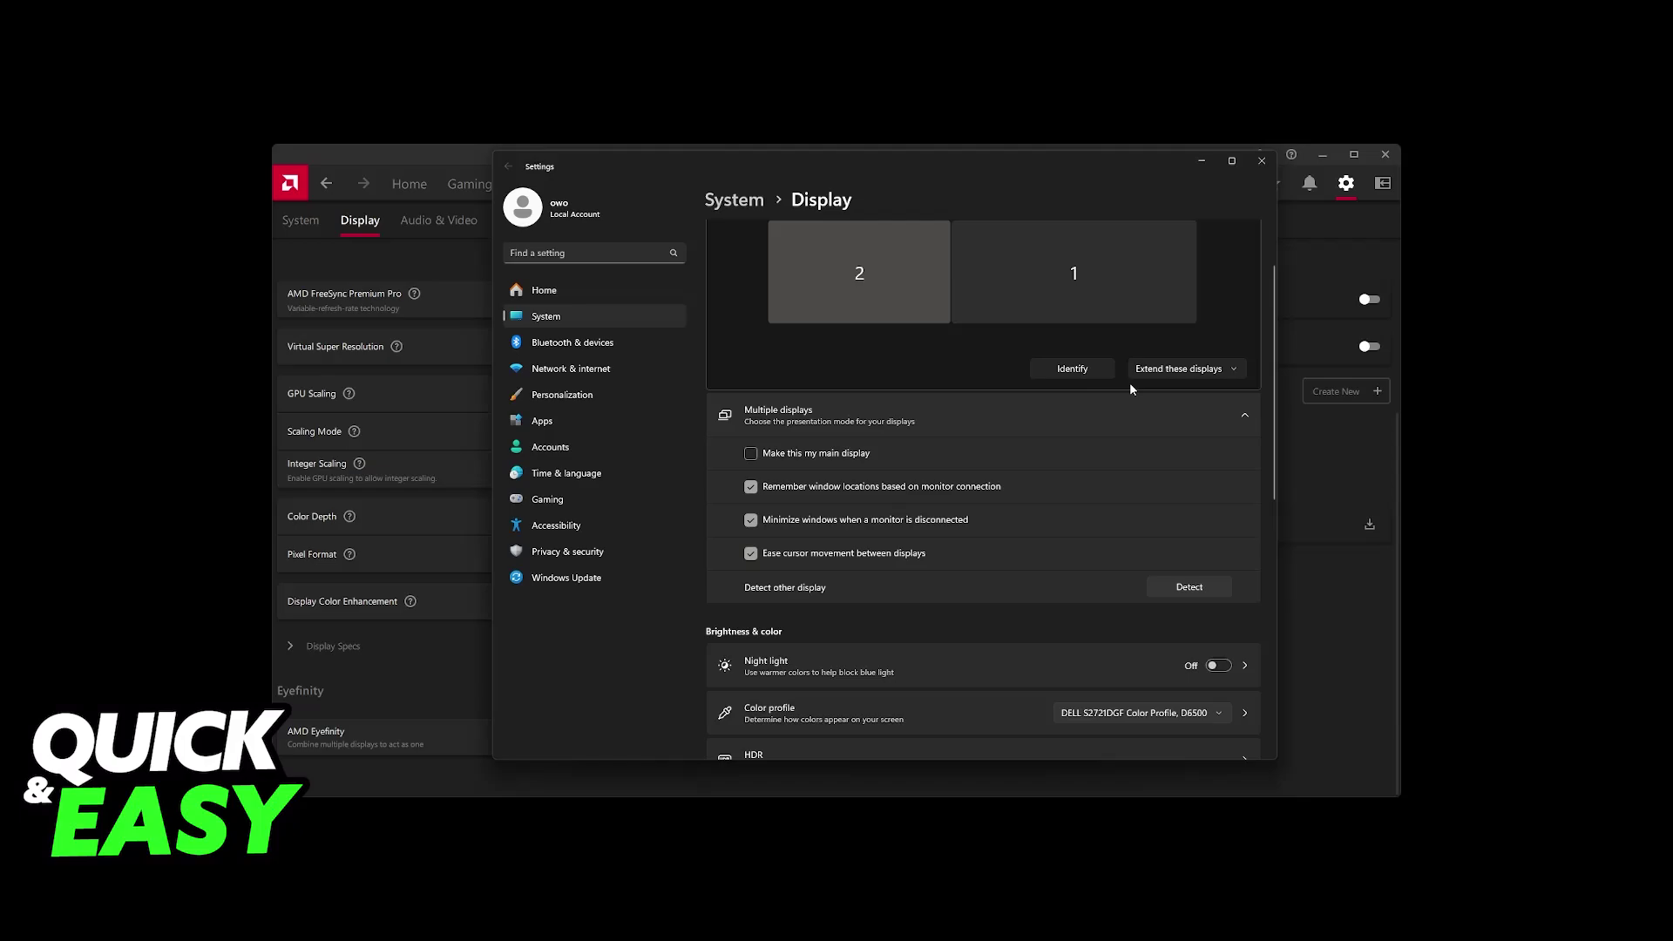
scroll(1150, 470, "down", 1)
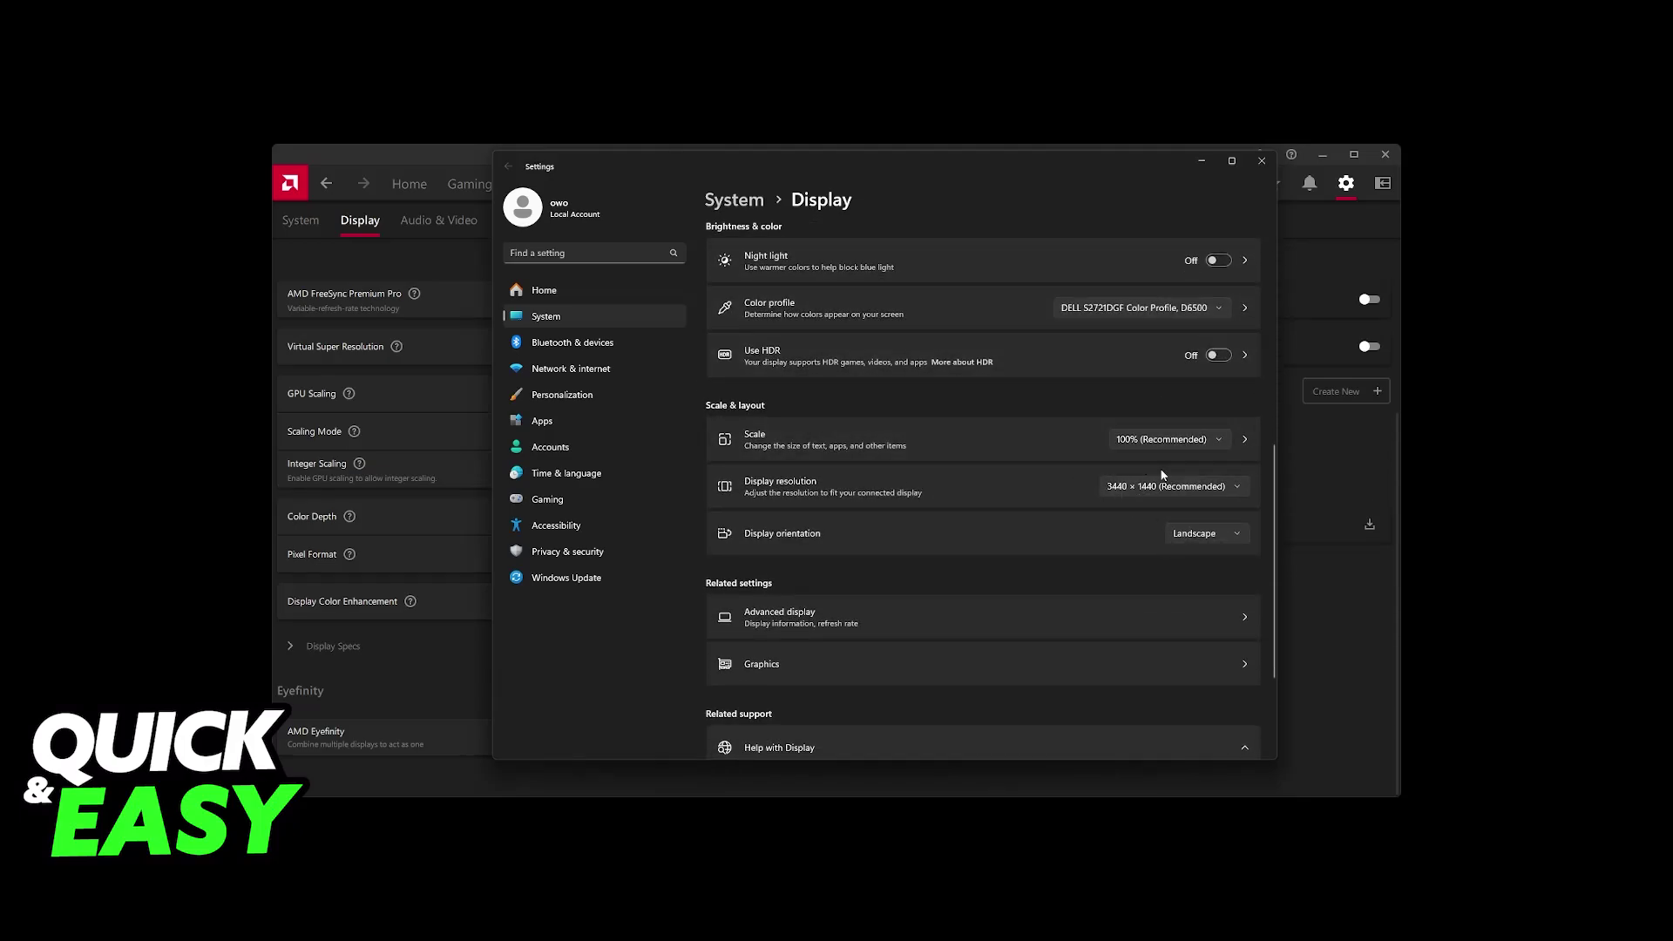
scroll(988, 392, "up", 6)
left_click(887, 331)
scroll(1105, 505, "down", 4)
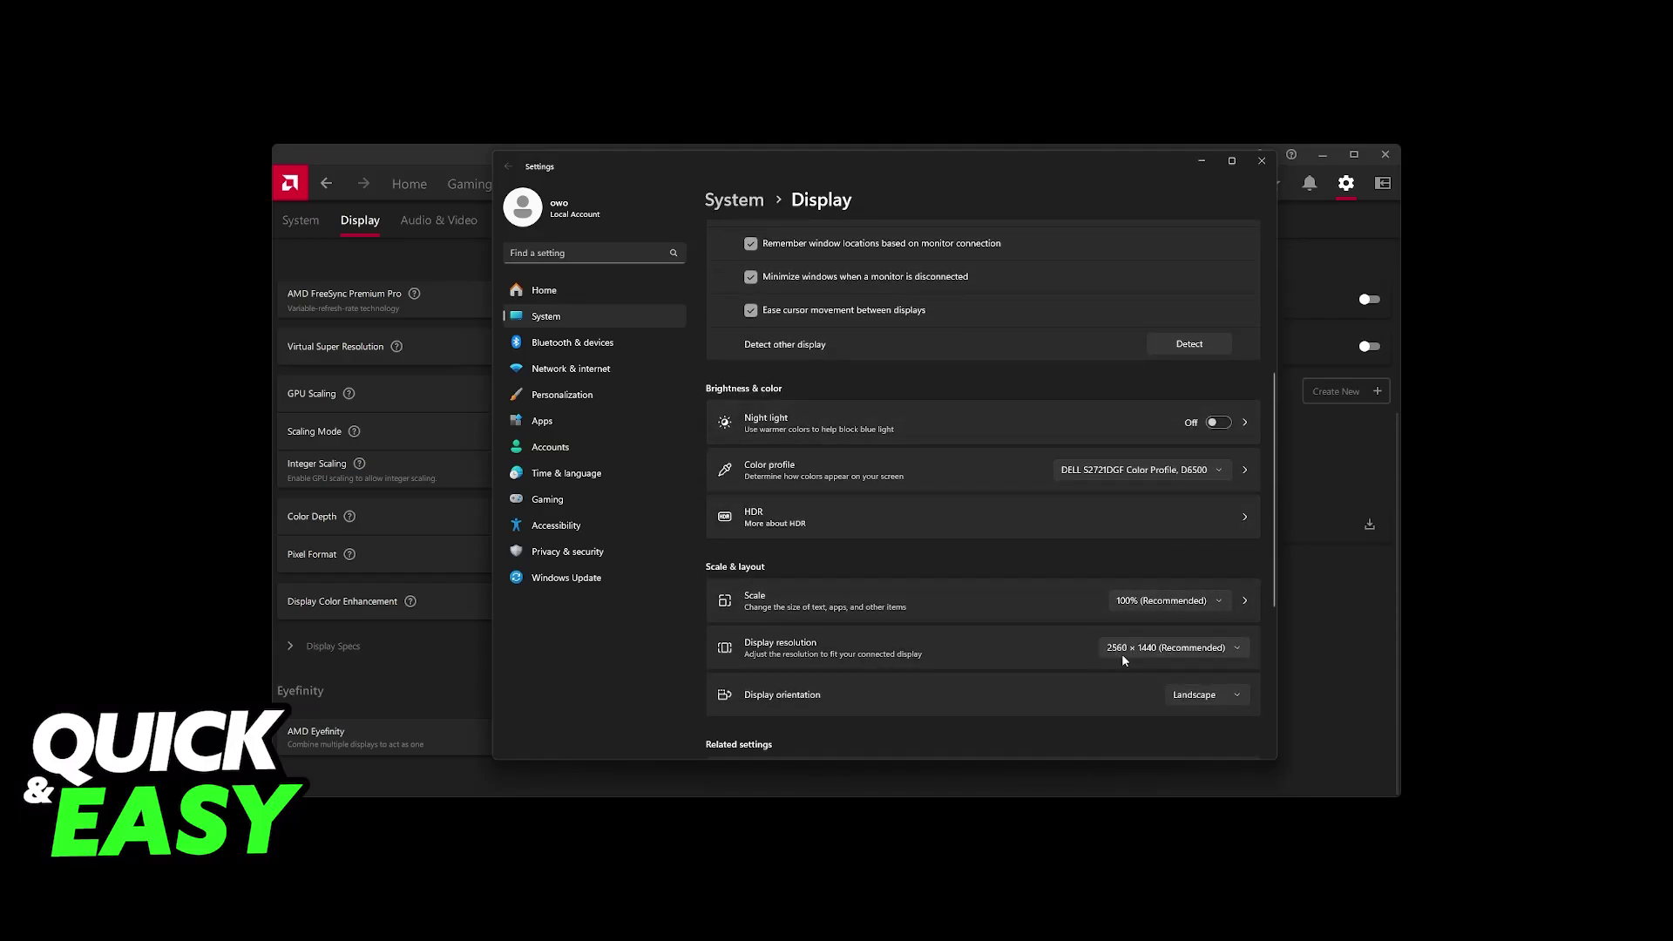
scroll(1060, 598, "up", 4)
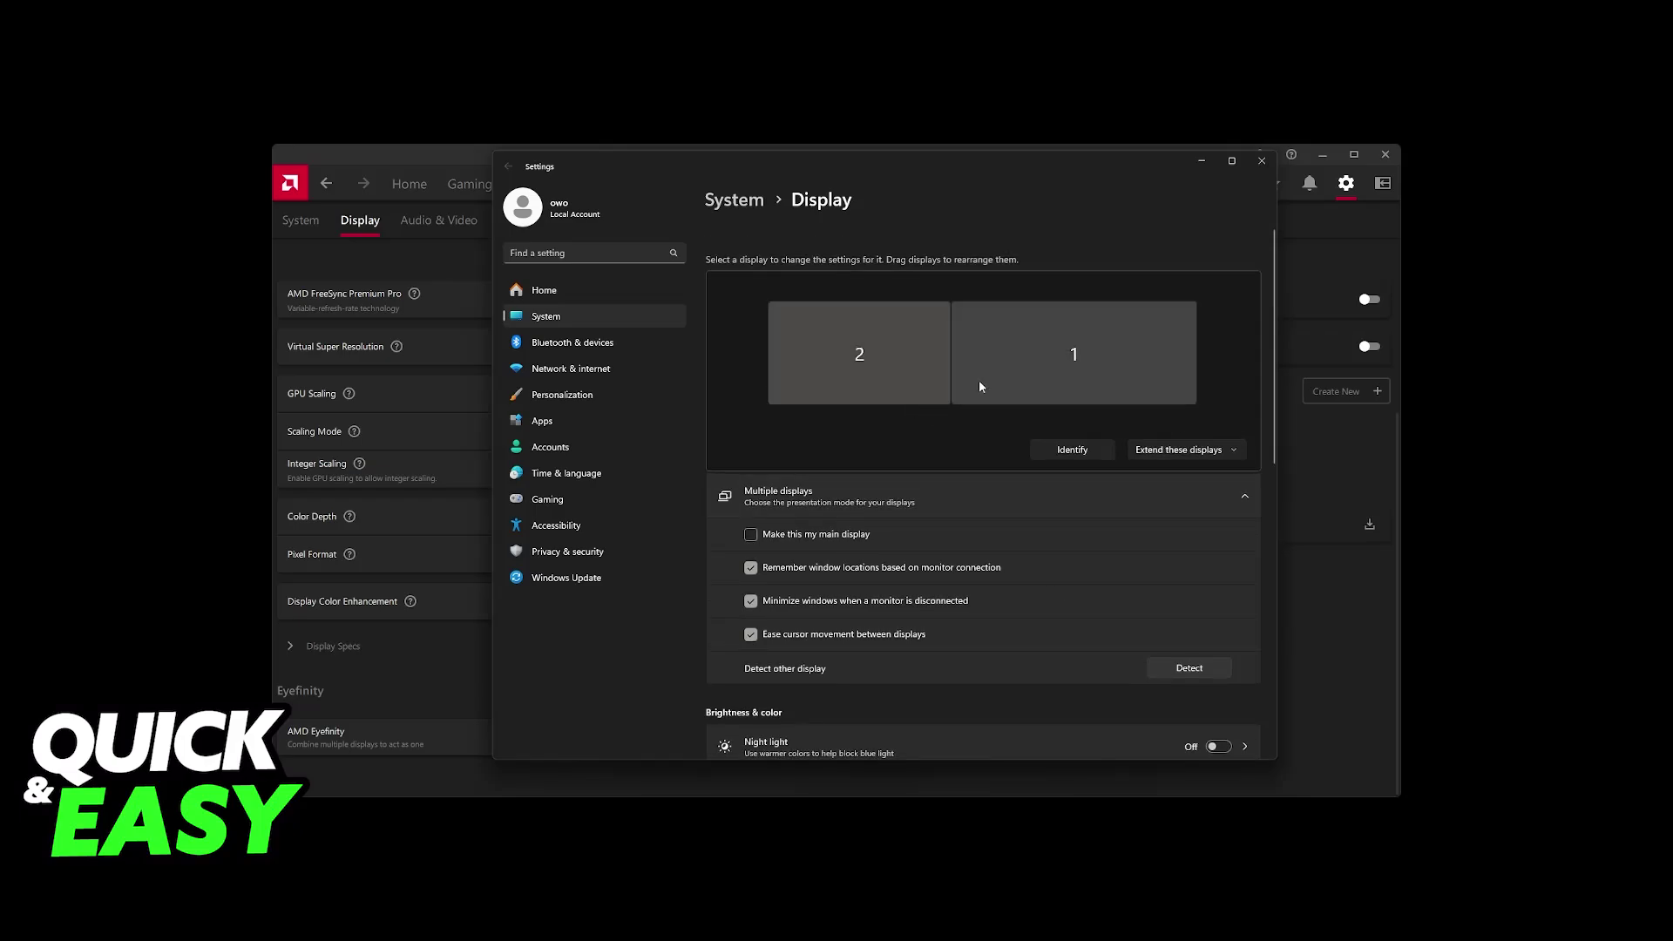
Step: Drag display 1 beside display 2 as a trial, cancel the rearrangement, and close Settings
left_click_drag(1034, 363, 1199, 352)
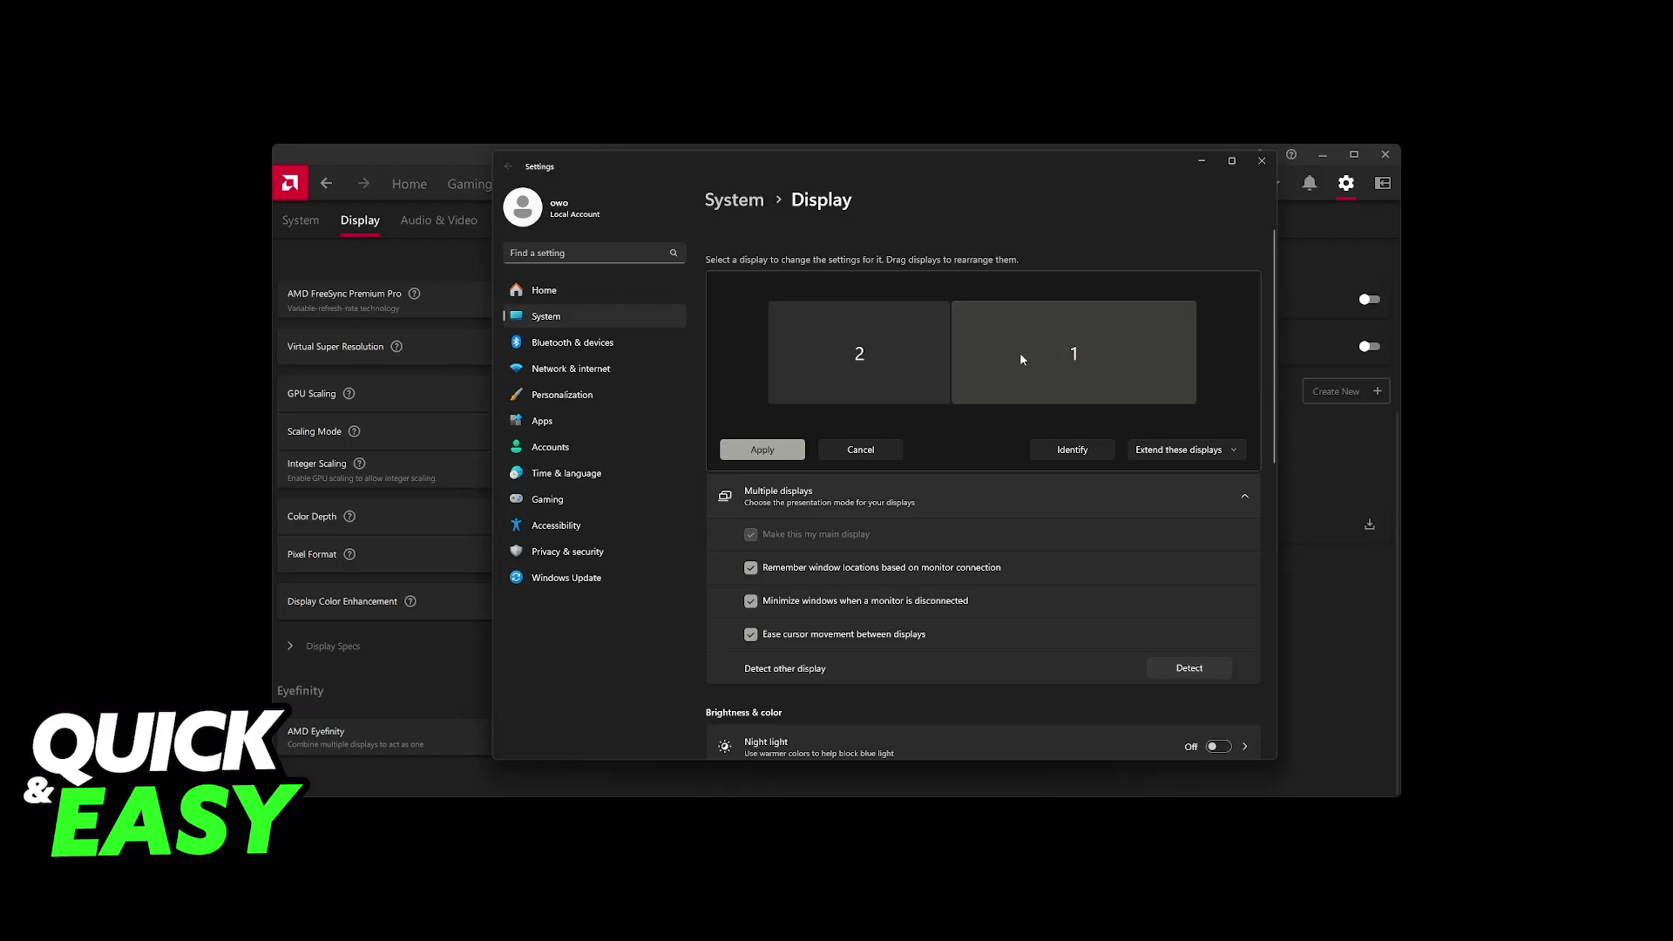
left_click(895, 450)
left_click(1203, 162)
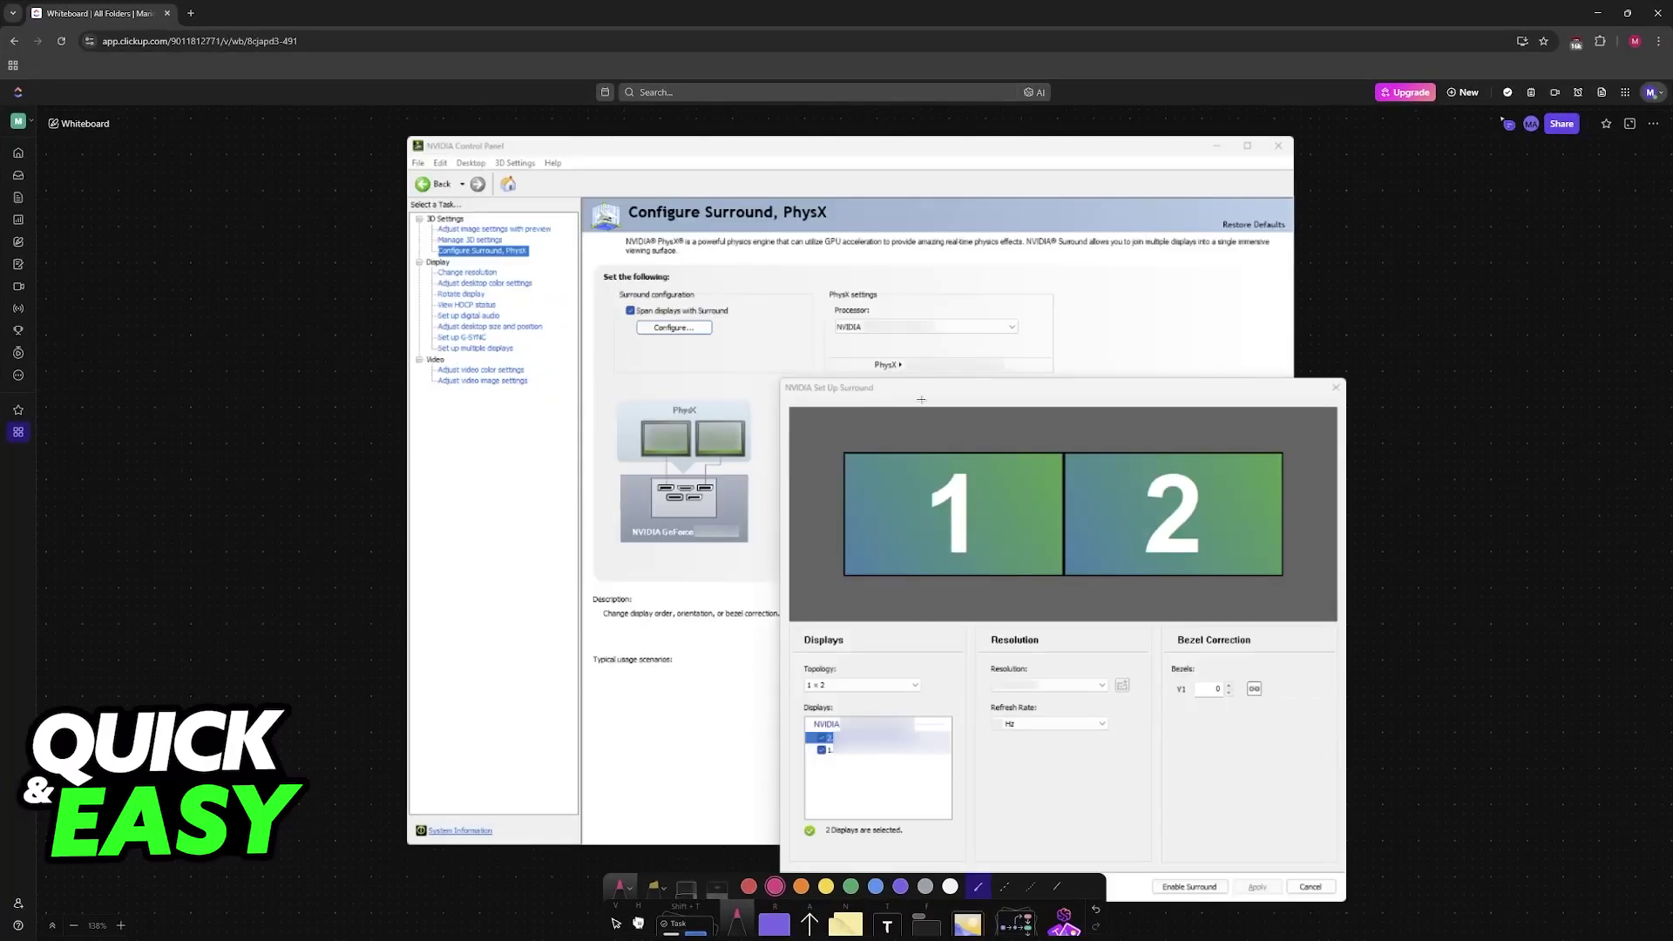
Step: In full screen, point a pink arrow at Configure Surround, circle Span displays with Surround, and arc over both displays
key("F11")
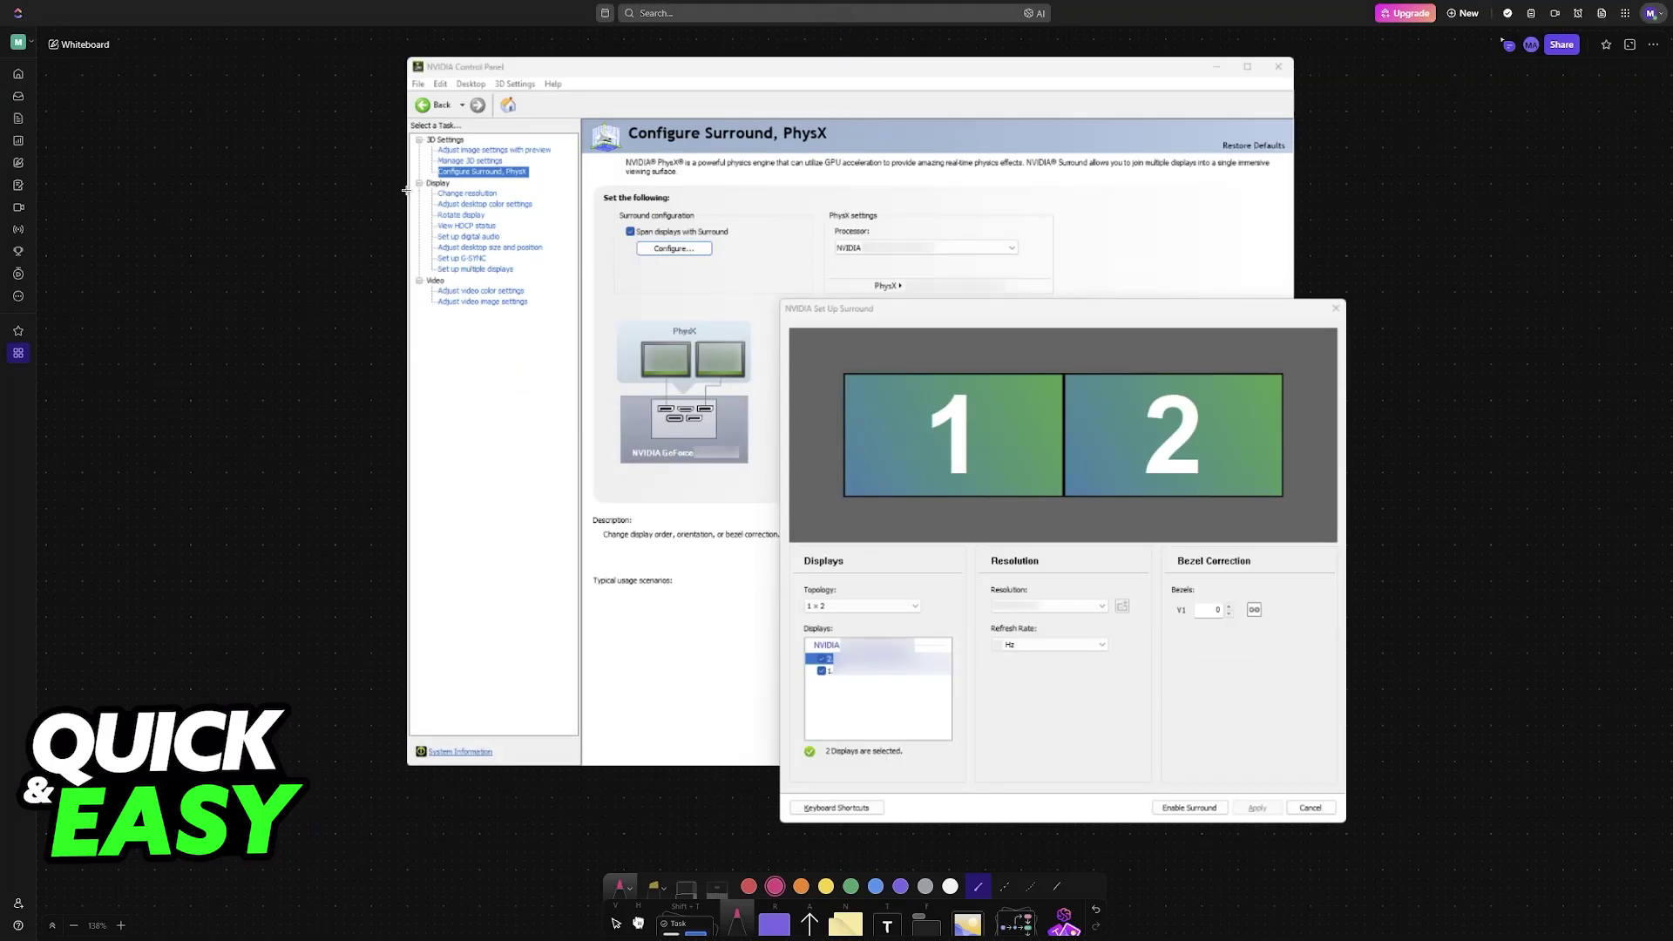
mouse_move(433, 178)
left_mouse_down()
mouse_move(305, 209)
mouse_move(534, 175)
left_mouse_up()
mouse_move(630, 262)
left_mouse_down()
mouse_move(616, 222)
mouse_move(727, 220)
mouse_move(739, 244)
mouse_move(617, 254)
left_mouse_up()
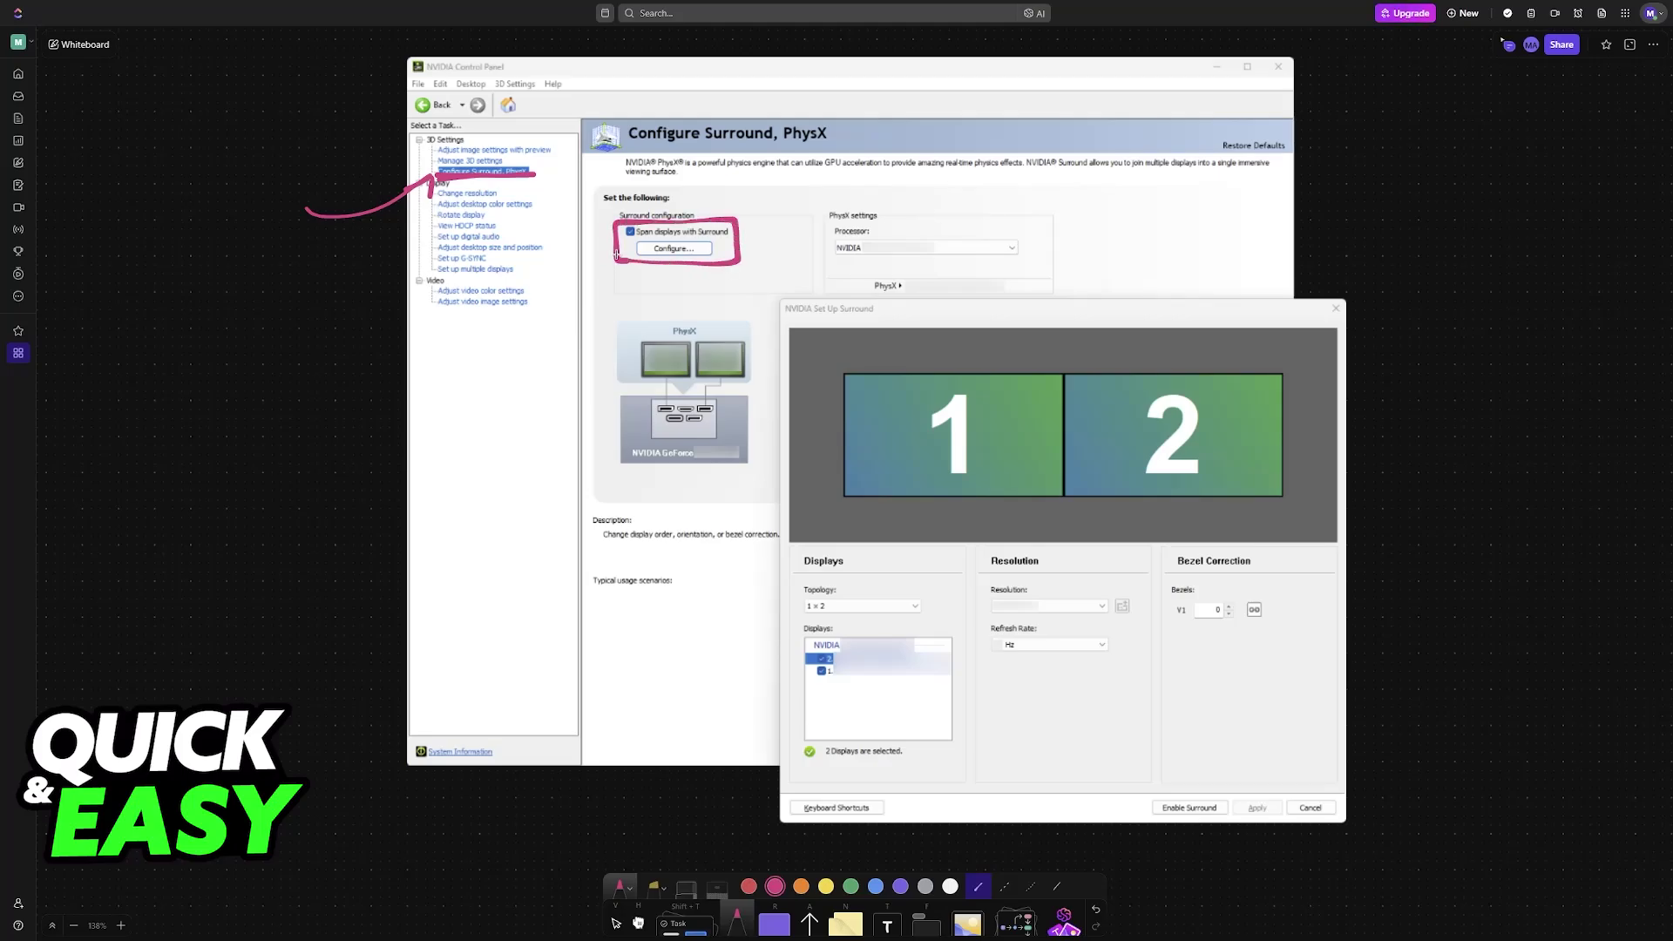
left_click_drag(1163, 364, 998, 358)
mouse_move(854, 514)
left_mouse_down()
mouse_move(785, 427)
mouse_move(813, 369)
left_mouse_up()
mouse_move(1299, 521)
left_mouse_down()
mouse_move(1312, 515)
mouse_move(1304, 358)
left_mouse_up()
left_click_drag(643, 223, 624, 253)
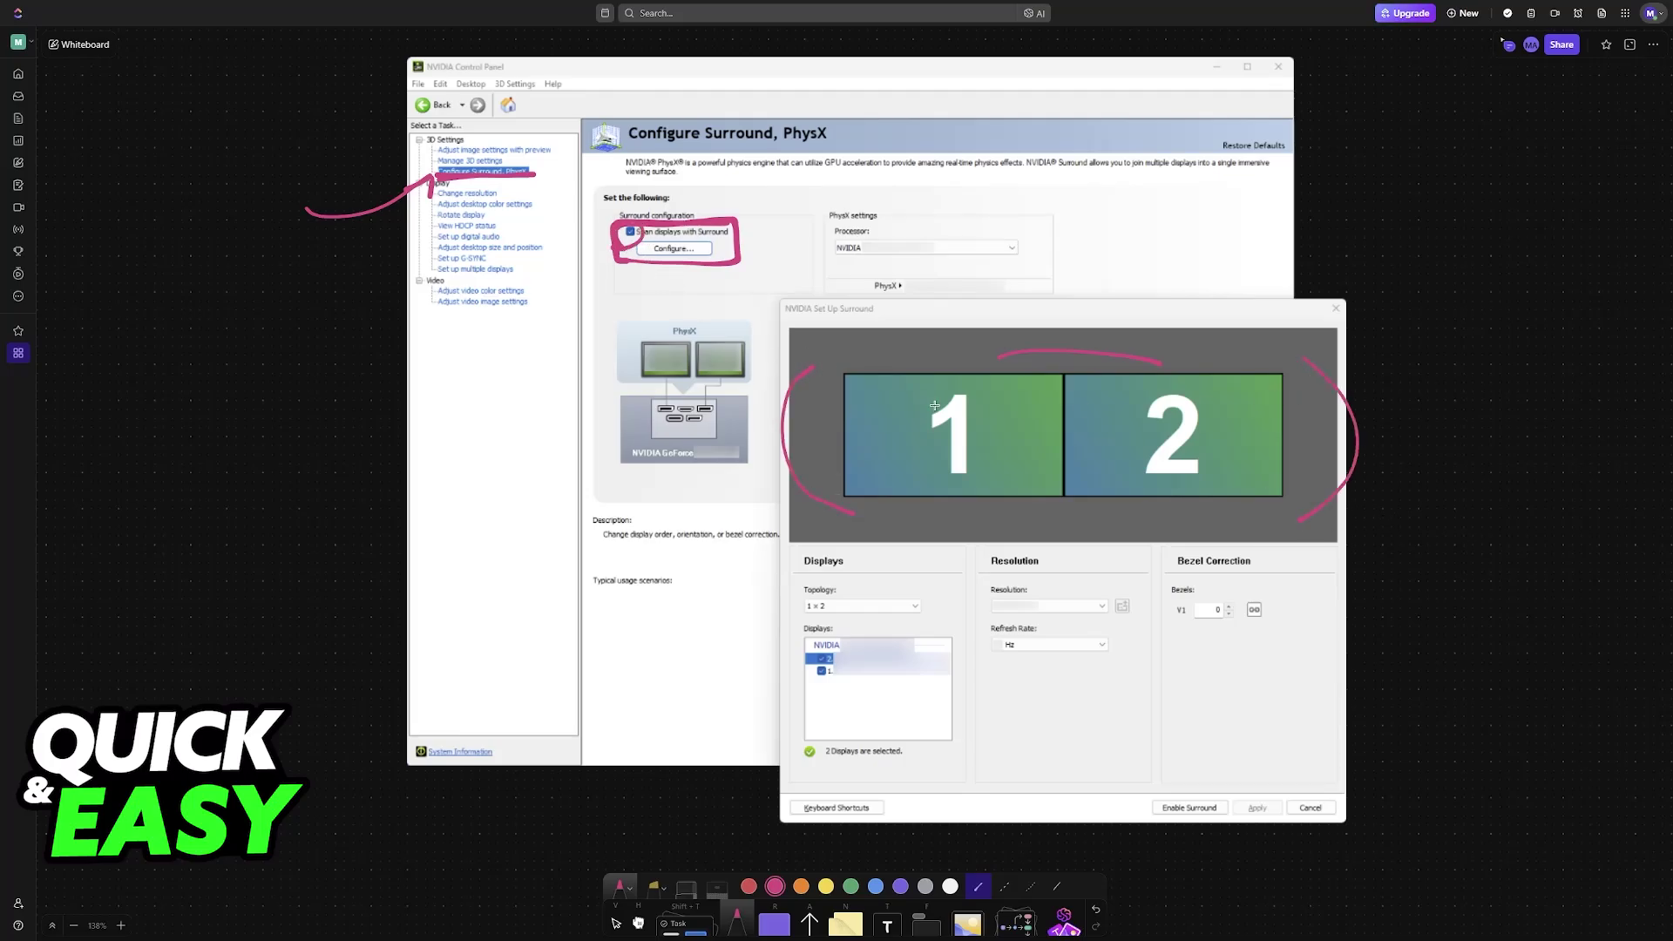
Step: Mark the Bezels V1 value, Resolution field, display join and NVIDIA Displays list in pink
left_click_drag(989, 517, 1164, 516)
left_click_drag(1013, 373, 991, 344)
mouse_move(1164, 596)
left_mouse_down()
mouse_move(1159, 616)
mouse_move(1162, 592)
left_mouse_up()
mouse_move(980, 624)
left_mouse_down()
mouse_move(1011, 636)
mouse_move(985, 580)
mouse_move(974, 625)
left_mouse_up()
left_click_drag(1055, 447, 1072, 447)
left_click_drag(1063, 436, 1064, 460)
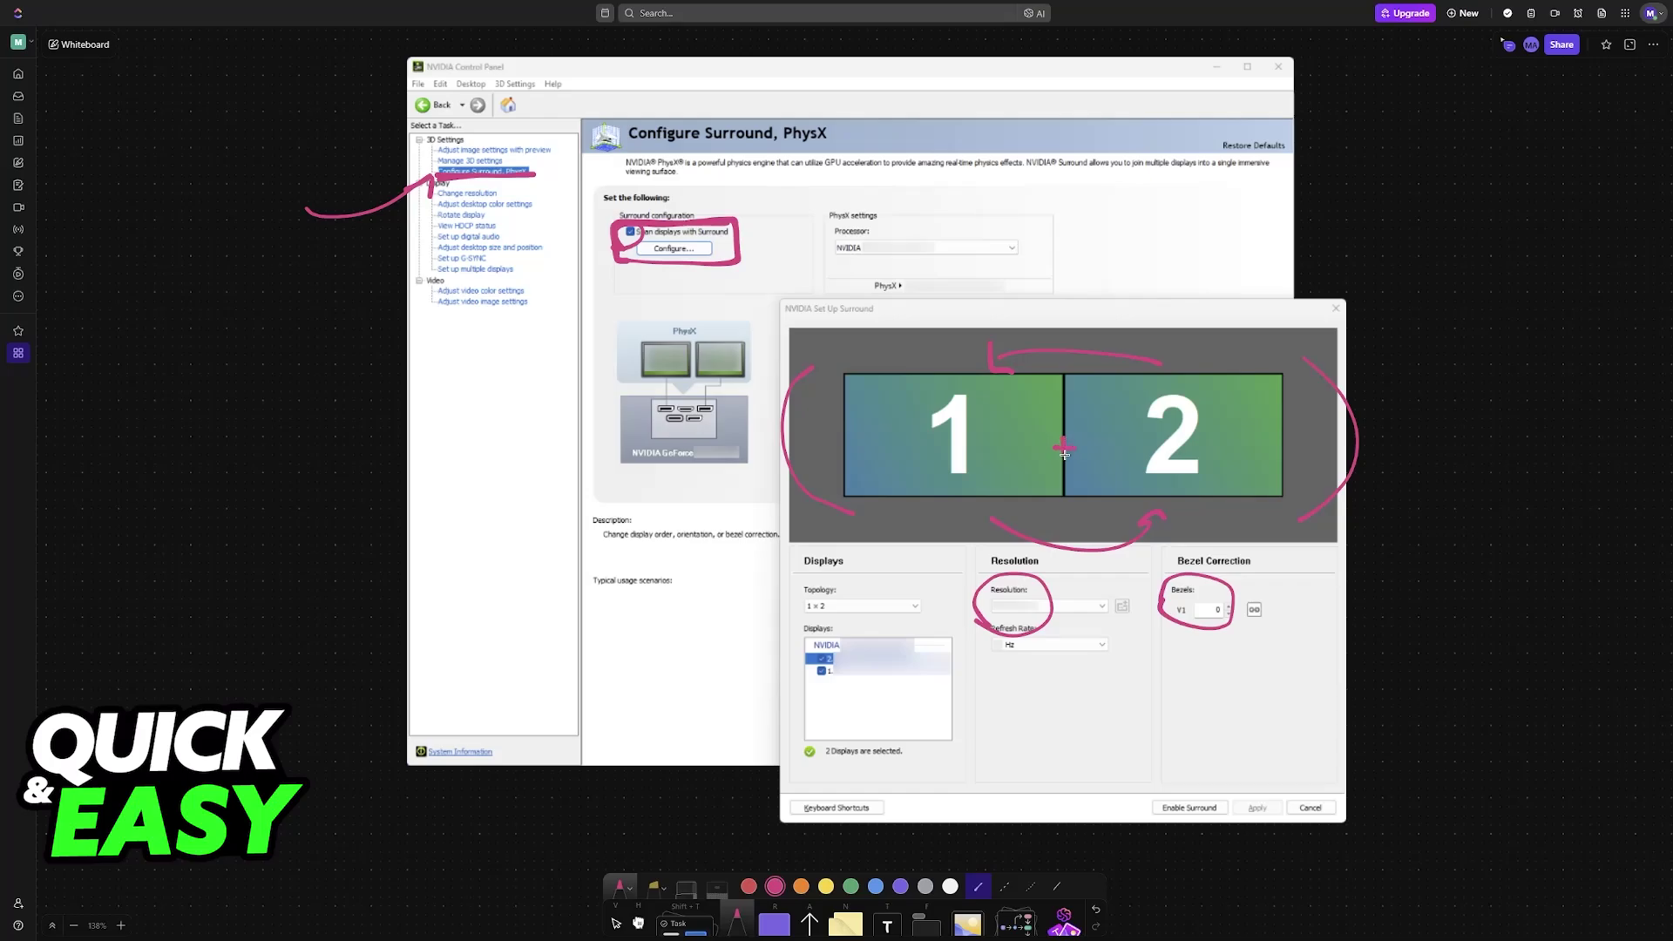
left_click_drag(838, 496, 1277, 503)
mouse_move(820, 671)
left_mouse_down()
mouse_move(847, 675)
mouse_move(811, 654)
left_mouse_up()
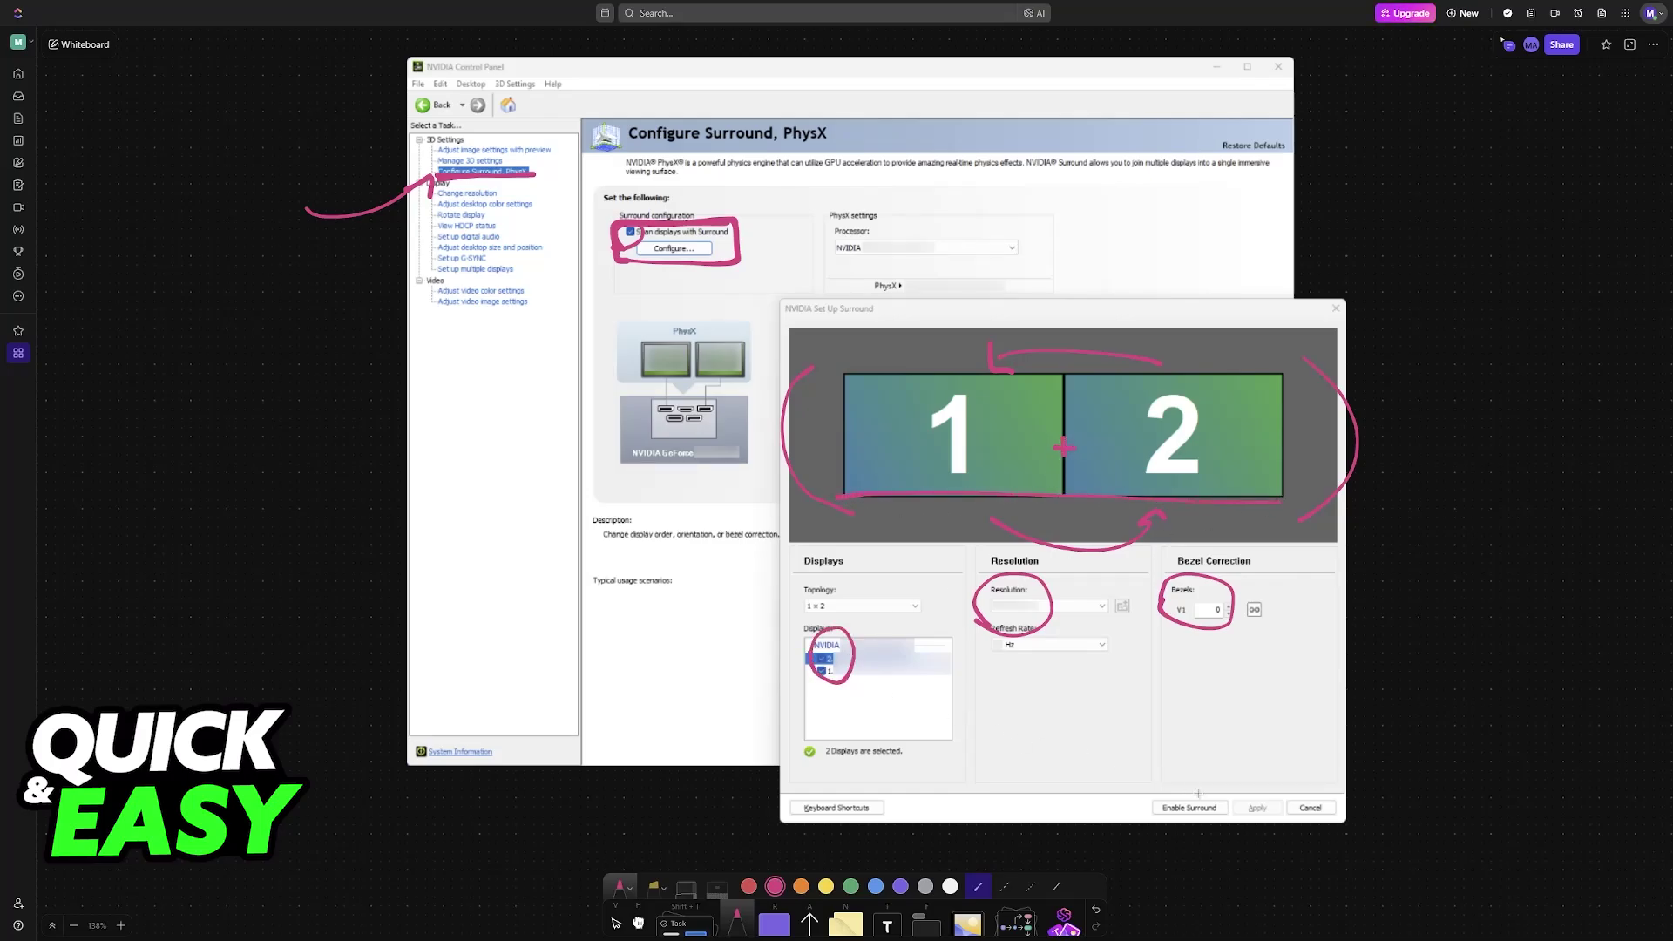
left_click_drag(1141, 819, 1147, 815)
scroll(1156, 653, "up", 10)
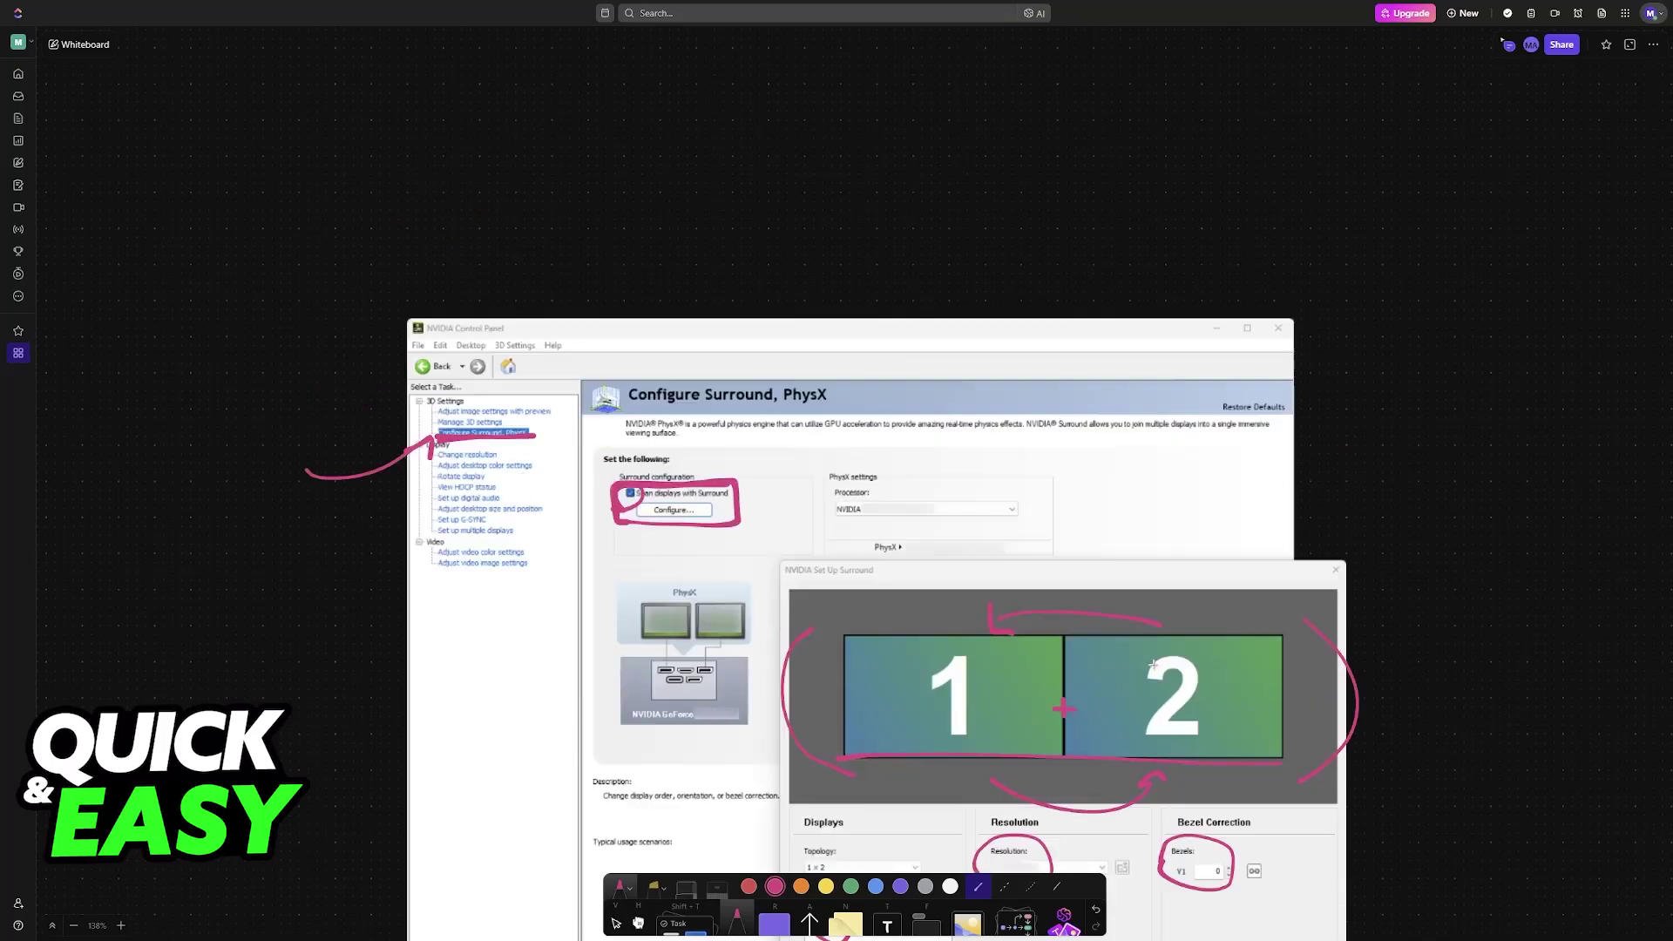
Step: Trace both monitors' outer edges in pink, draw a divider with arrows either side, and circle P1
scroll(1156, 654, "up", 3)
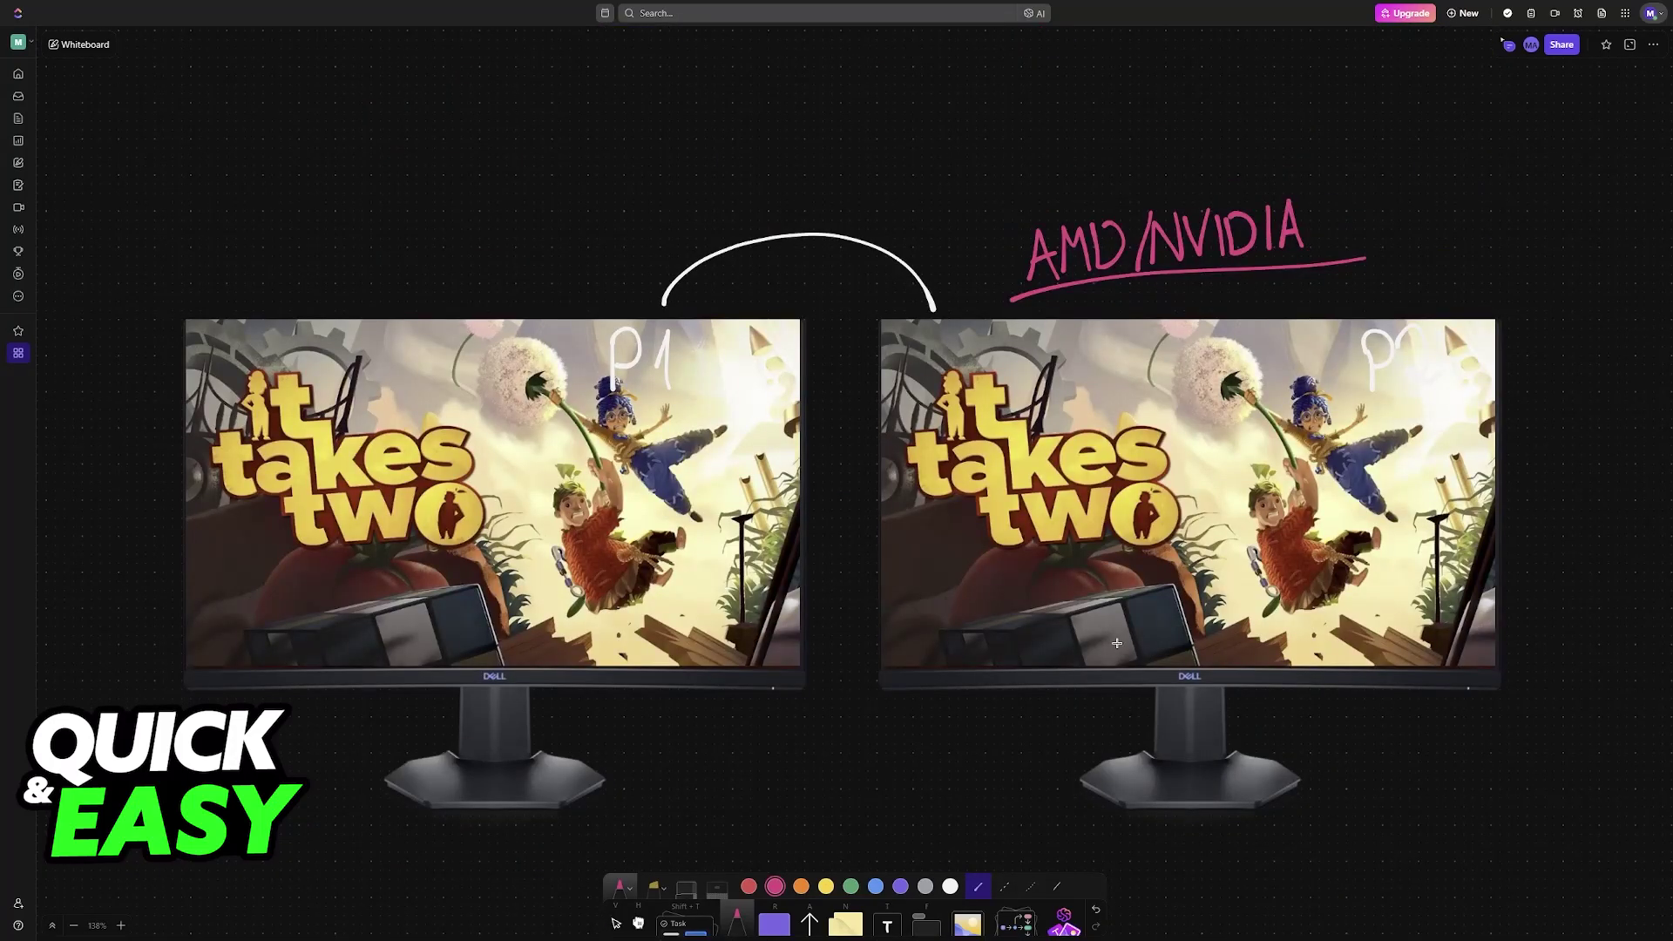
left_click_drag(186, 315, 193, 671)
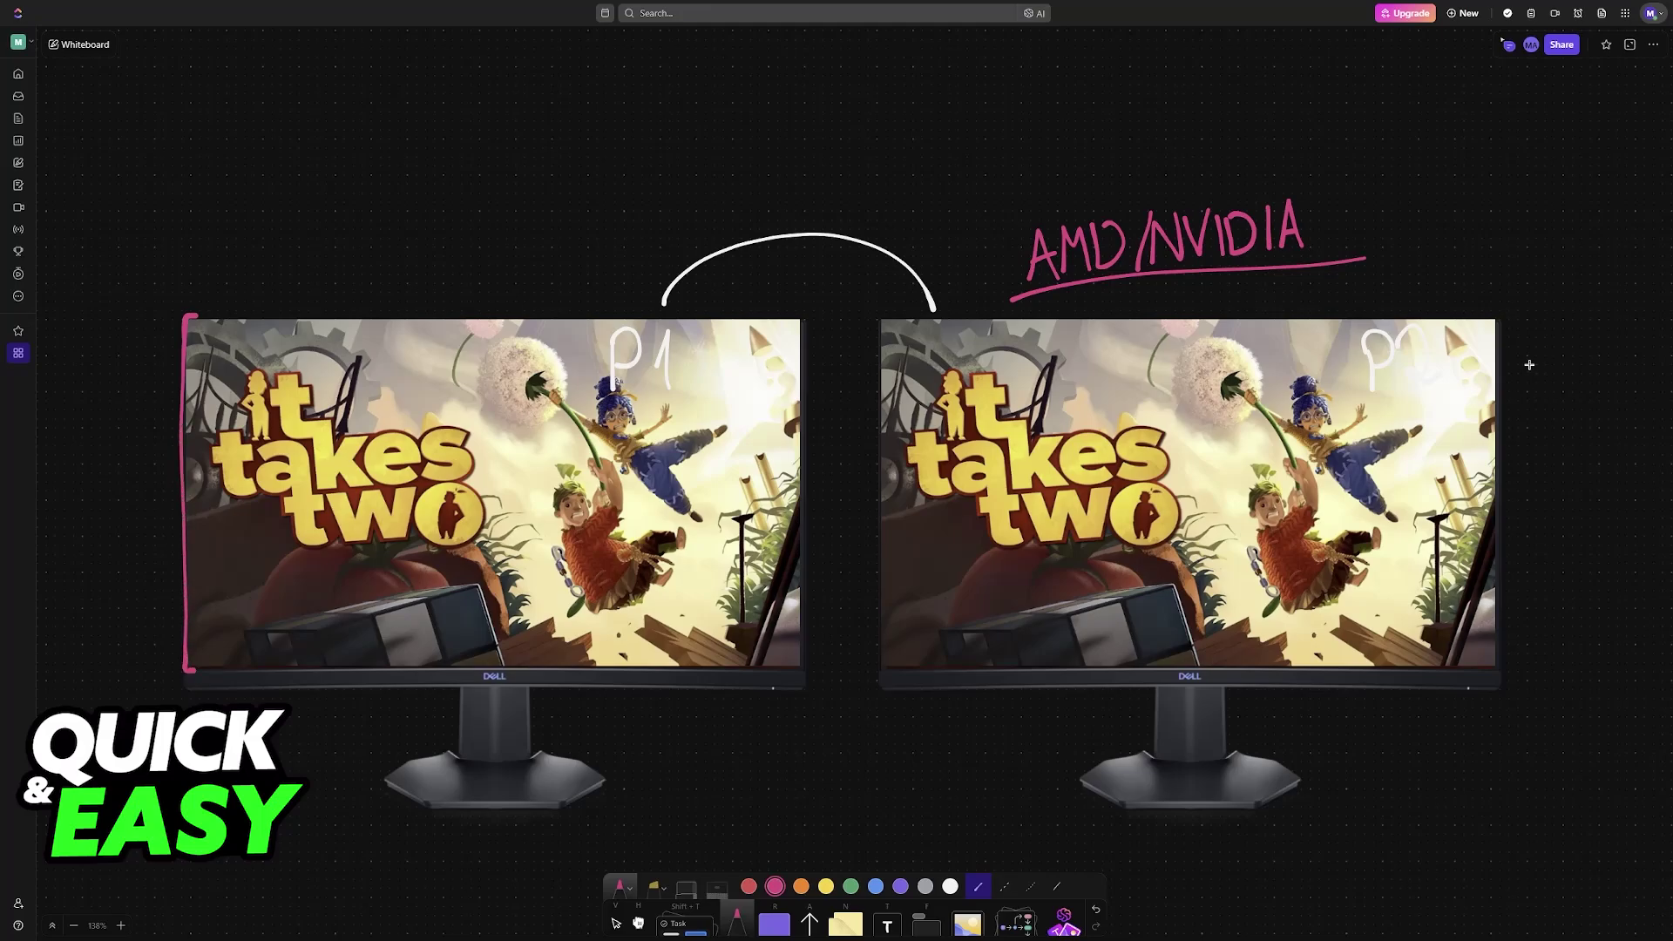
left_click_drag(1486, 315, 1496, 672)
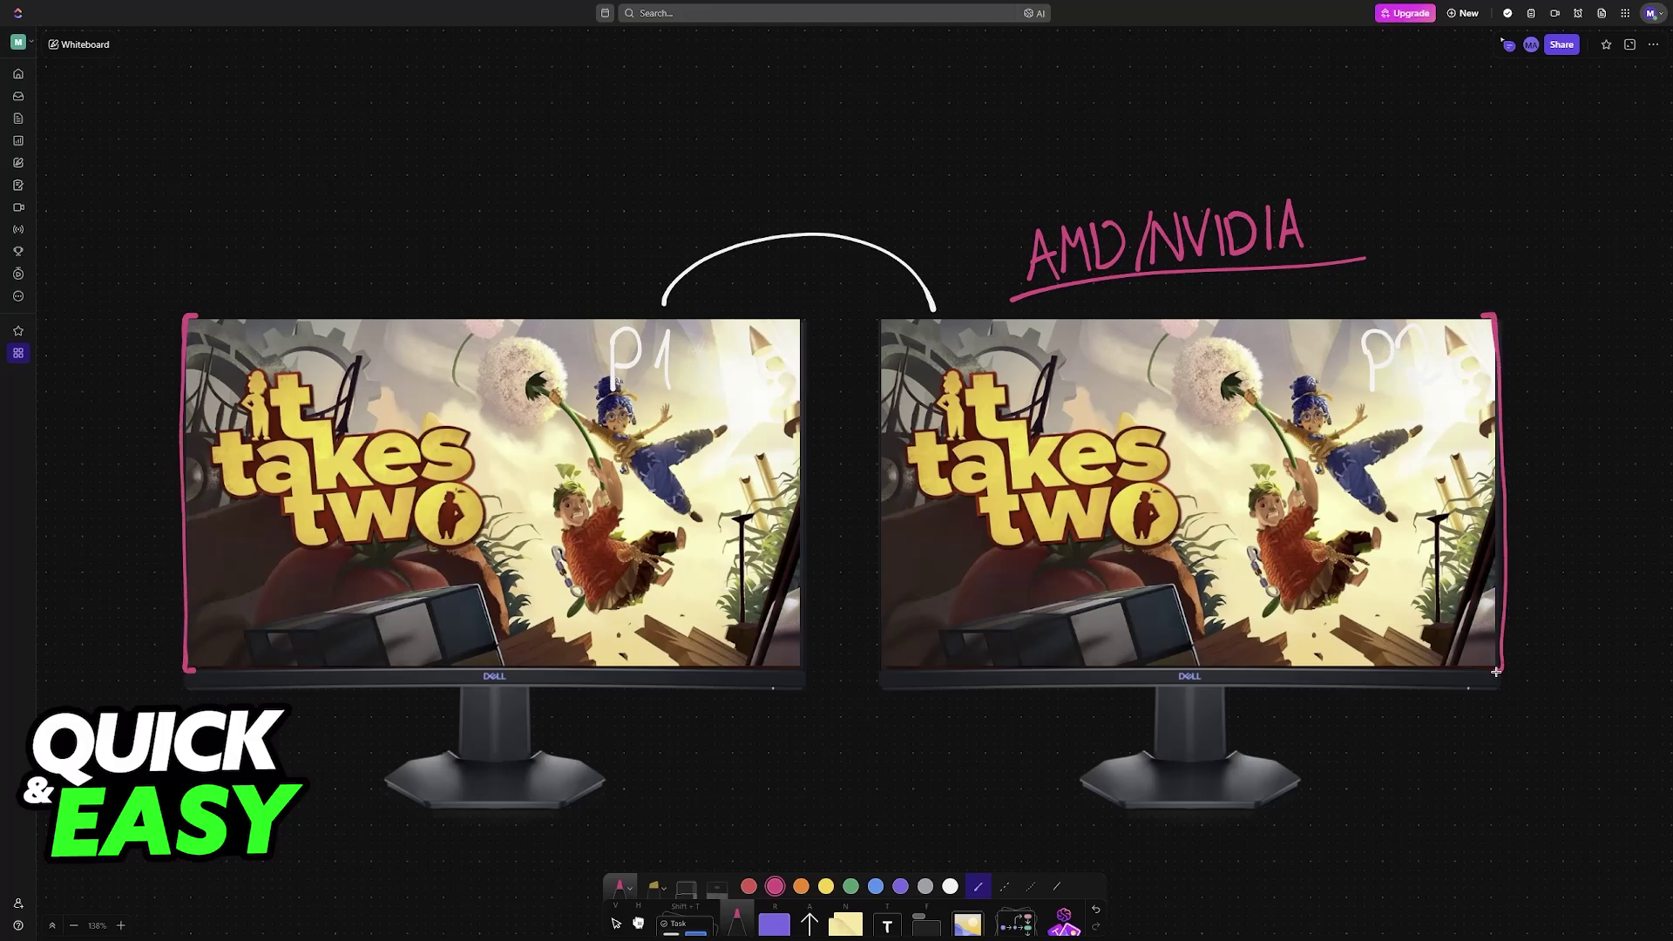
mouse_move(858, 303)
left_mouse_down()
mouse_move(833, 488)
mouse_move(845, 659)
left_mouse_up()
mouse_move(797, 525)
left_mouse_down()
mouse_move(760, 547)
mouse_move(751, 514)
left_mouse_up()
mouse_move(886, 526)
left_mouse_down()
mouse_move(951, 526)
mouse_move(939, 536)
left_mouse_up()
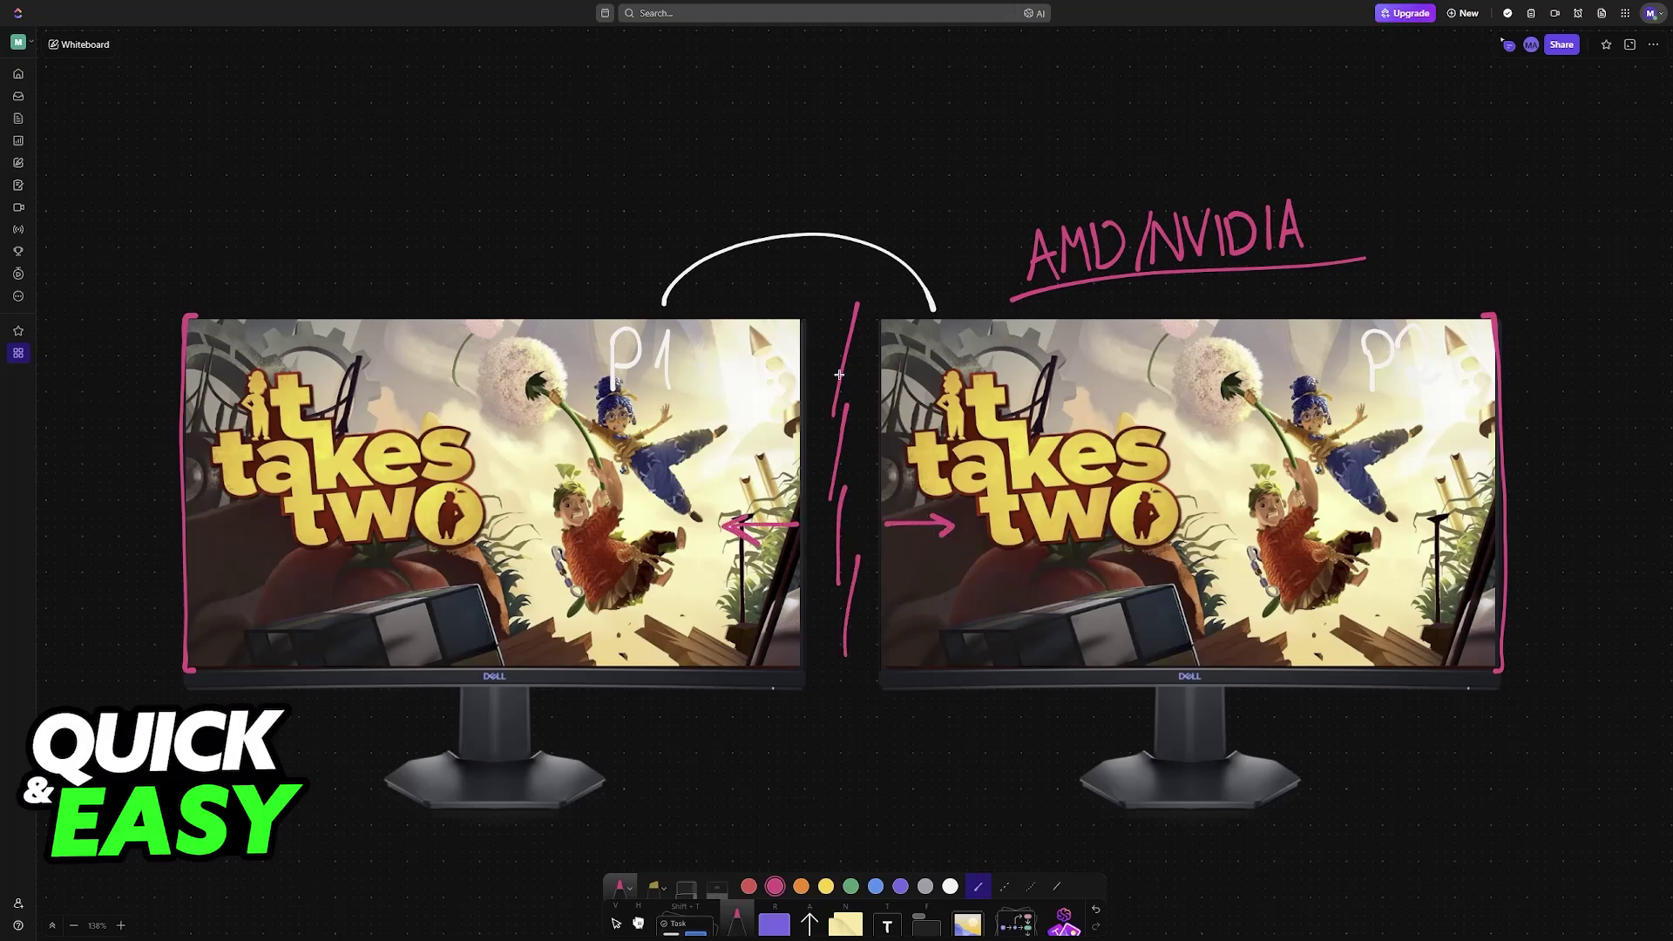
left_click_drag(848, 283, 839, 709)
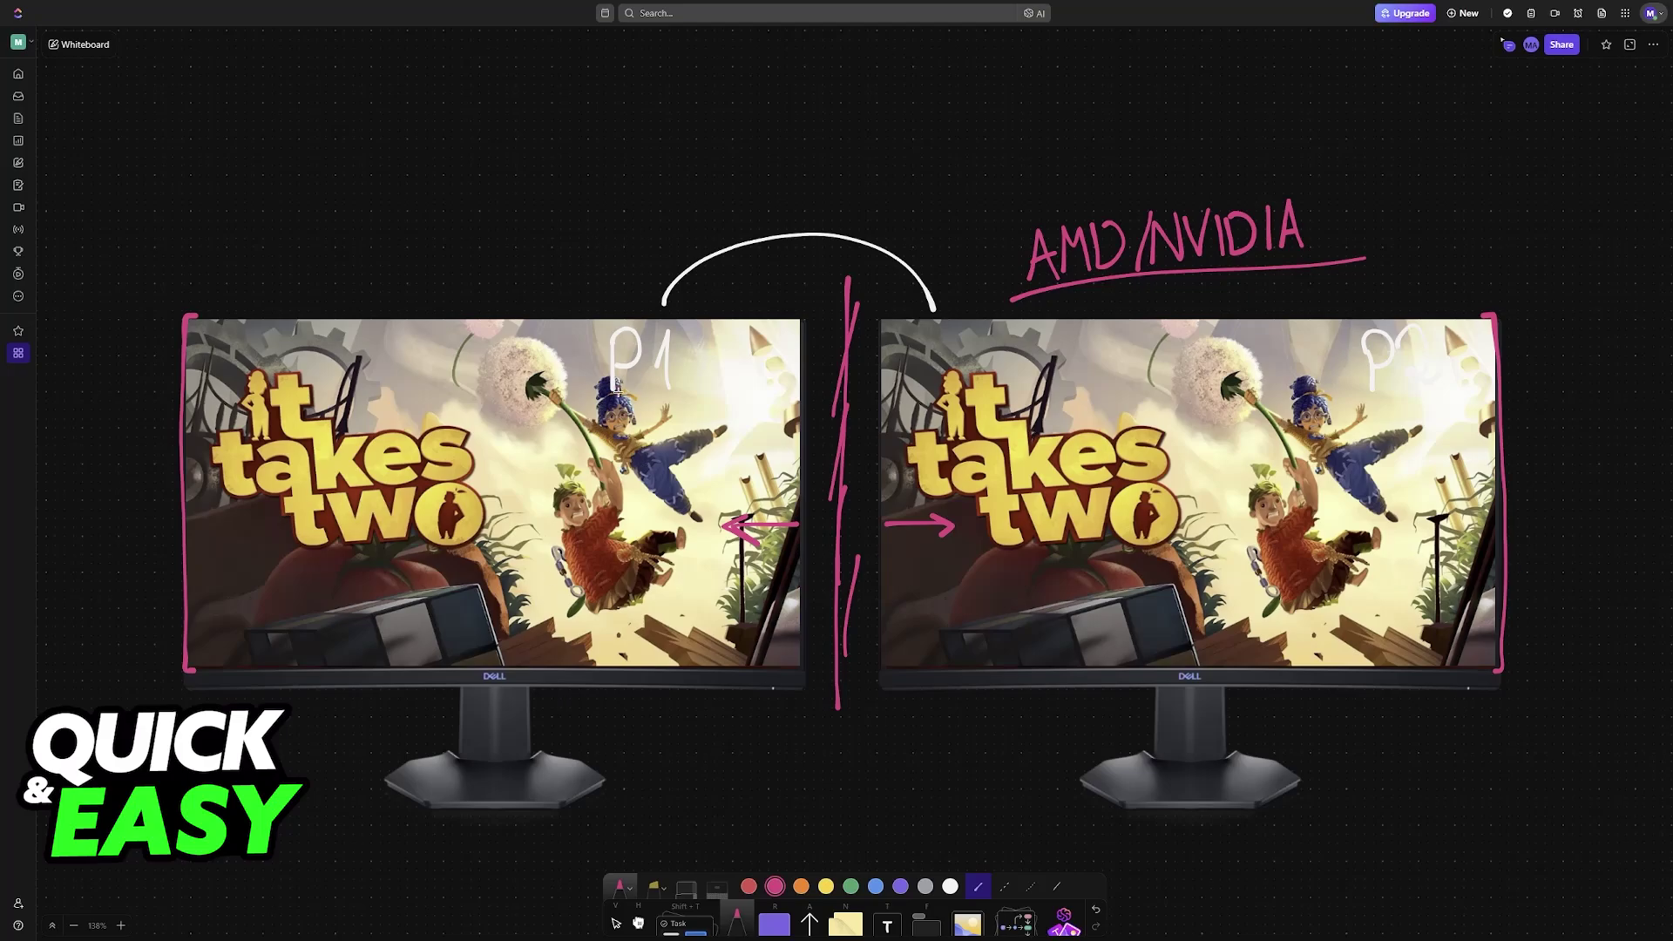
left_click_drag(617, 391, 624, 399)
Step: Circle P2 on the right monitor, scroll past the Stardew photo, and return to the NVIDIA screenshot
left_click_drag(1348, 367, 1355, 361)
scroll(1394, 453, "down", 15)
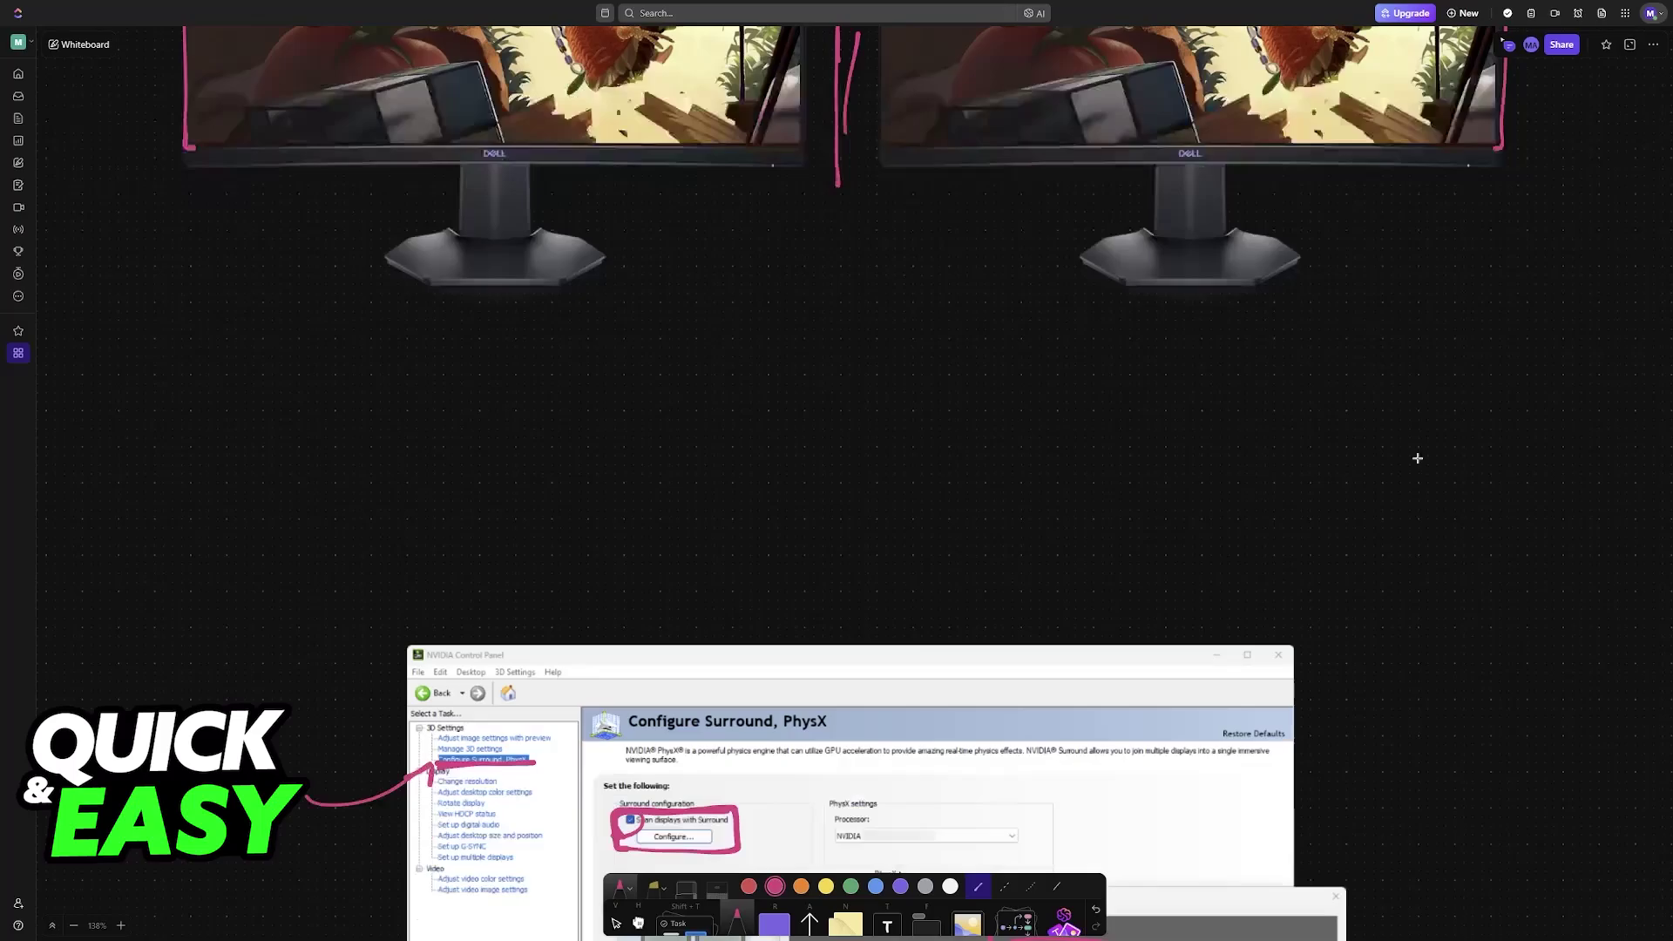
scroll(1202, 470, "down", 3)
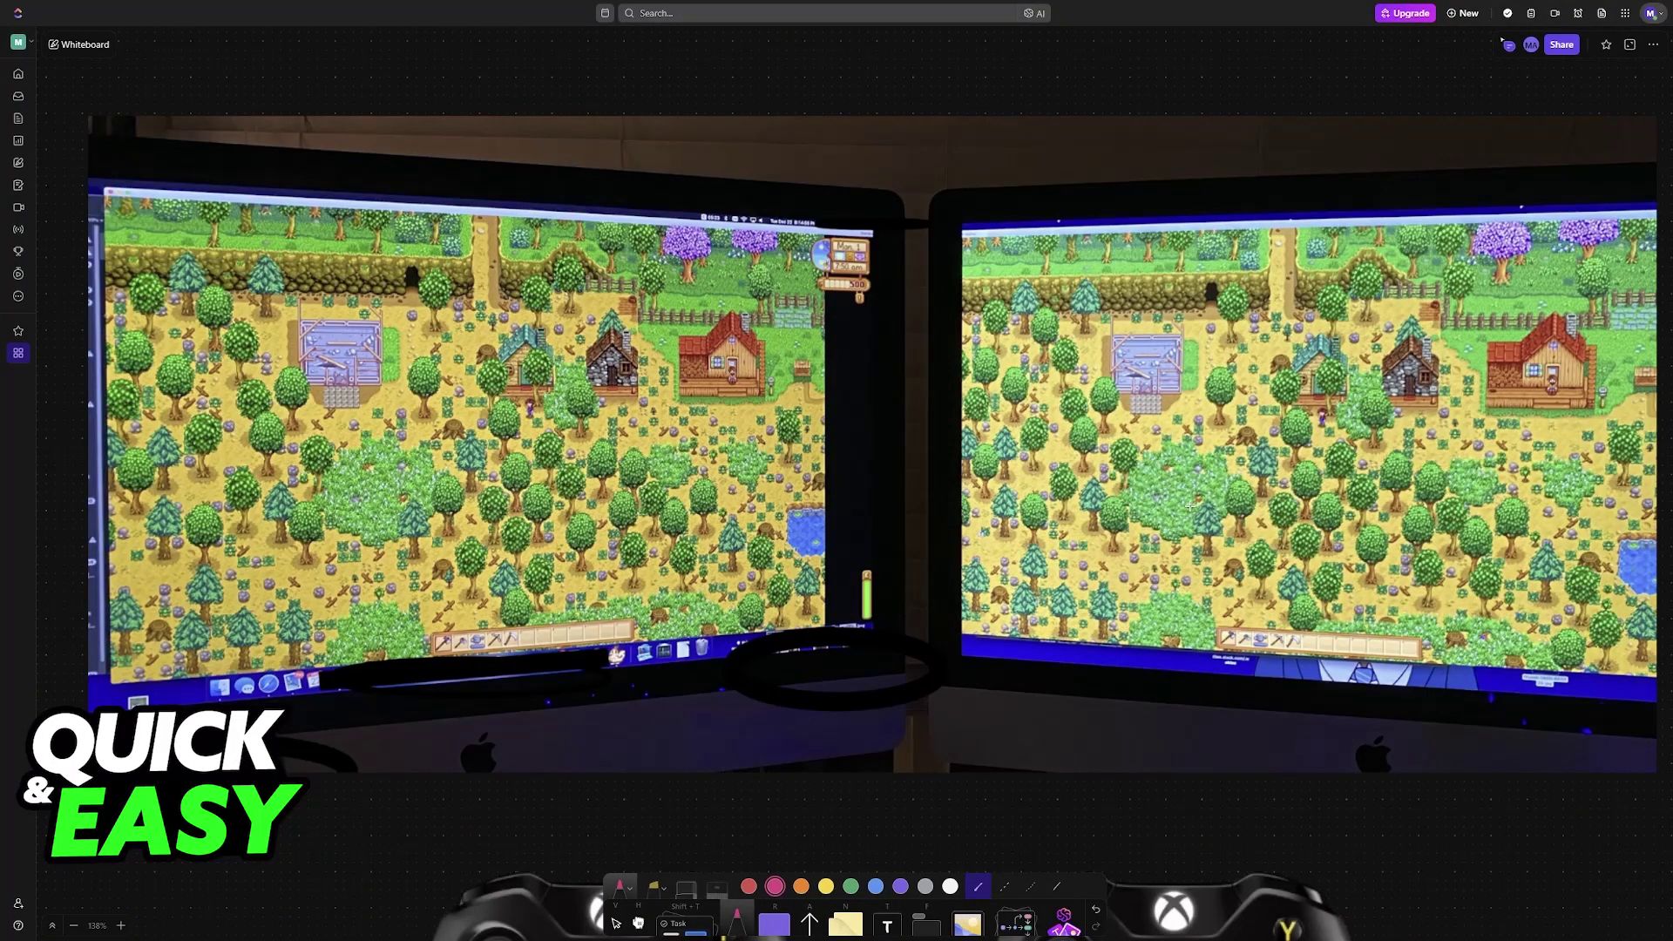
scroll(1207, 523, "up", 10)
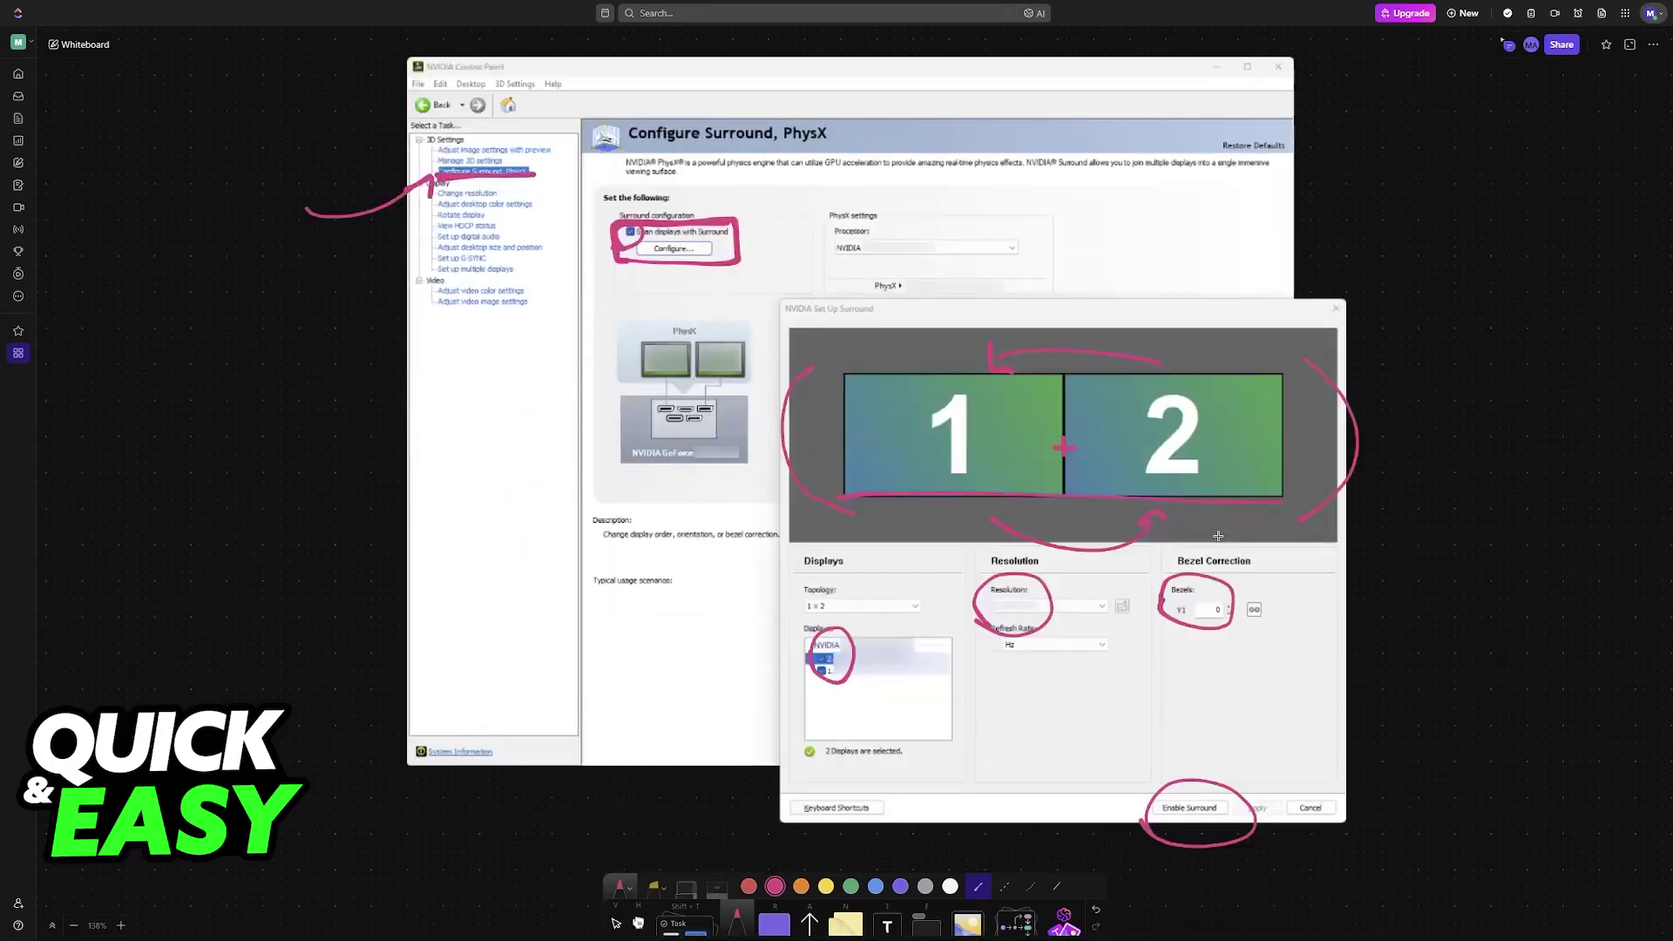